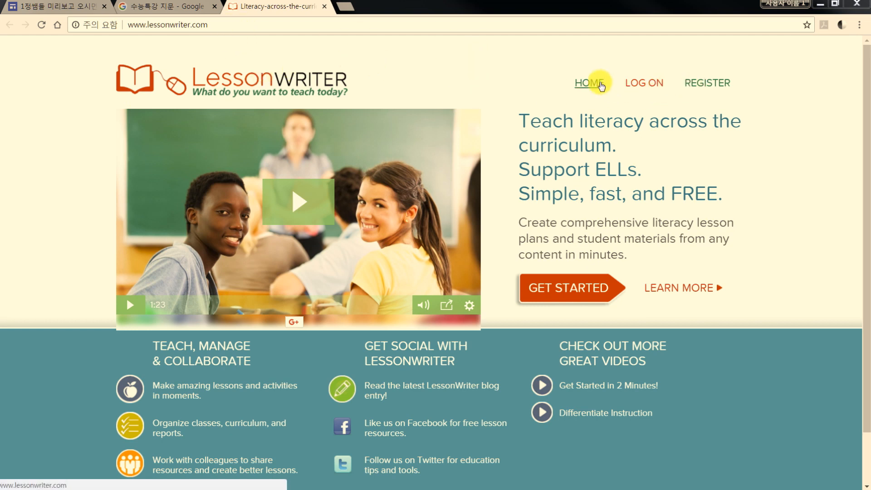
# Open the registration form for a new account and fill in the first name and last name
pyautogui.click(691, 82)
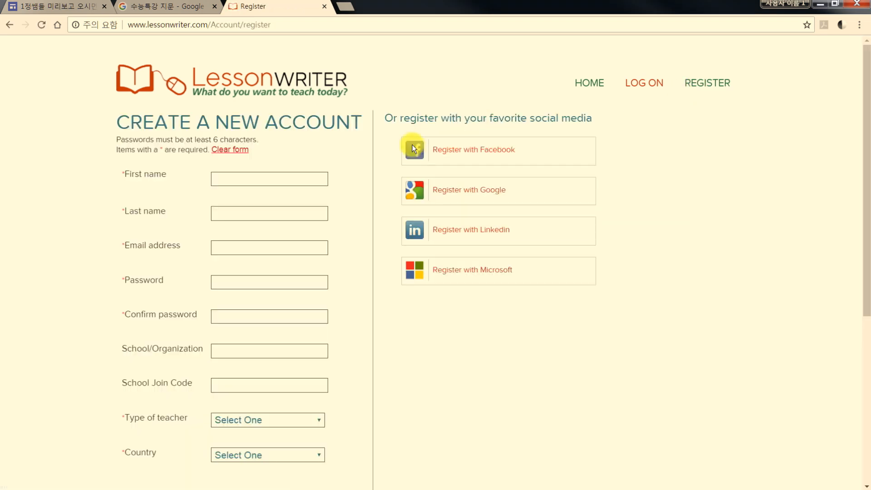
pyautogui.click(274, 179)
pyautogui.write('ㅡㅑ조')
pyautogui.press('BackSpace')
pyautogui.press('BackSpace')
pyautogui.press('BackSpace')
pyautogui.press('BackSpace')
pyautogui.press('Hangul')
pyautogui.write('michuhol')
pyautogui.doubleClick(275, 179)
pyautogui.hotkey('ctrl', 'c')
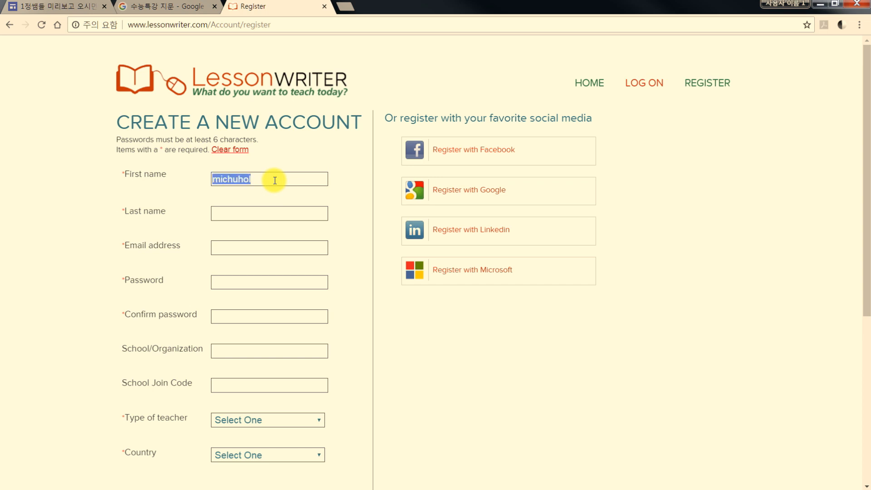
pyautogui.click(239, 213)
pyautogui.hotkey('ctrl', 'v')
pyautogui.write('1')
# Fill in the e-mail address, then enter the account password and its confirmation in the registration form
pyautogui.click(239, 247)
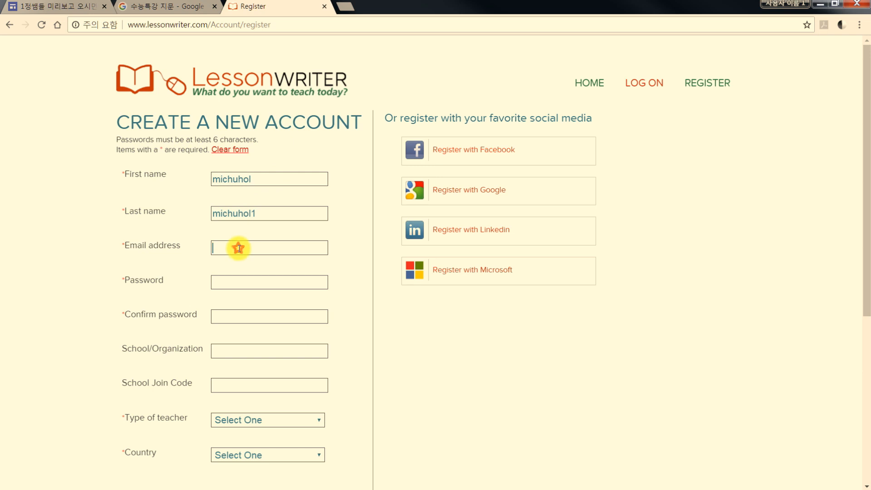
pyautogui.hotkey('ctrl', 'v')
pyautogui.press('Tab')
pyautogui.press('Tab')
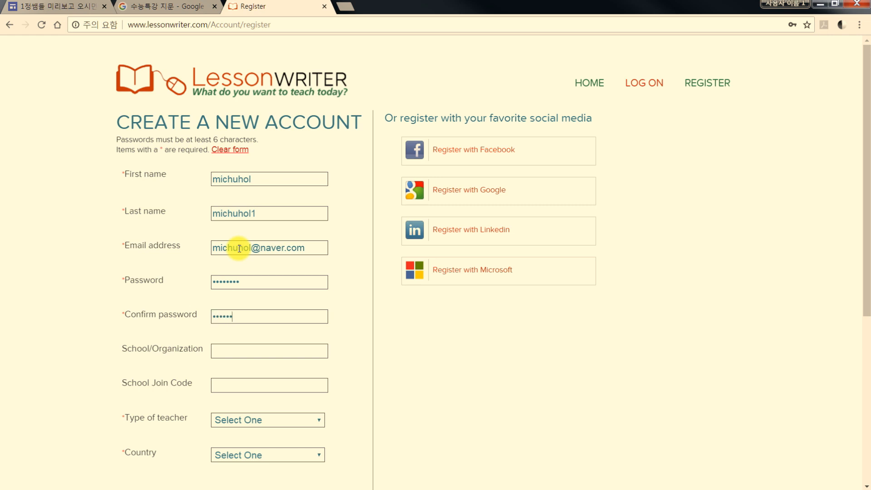
# Set the type of teacher to High School and the country to Korea South
pyautogui.scroll(-4, 237, 248)
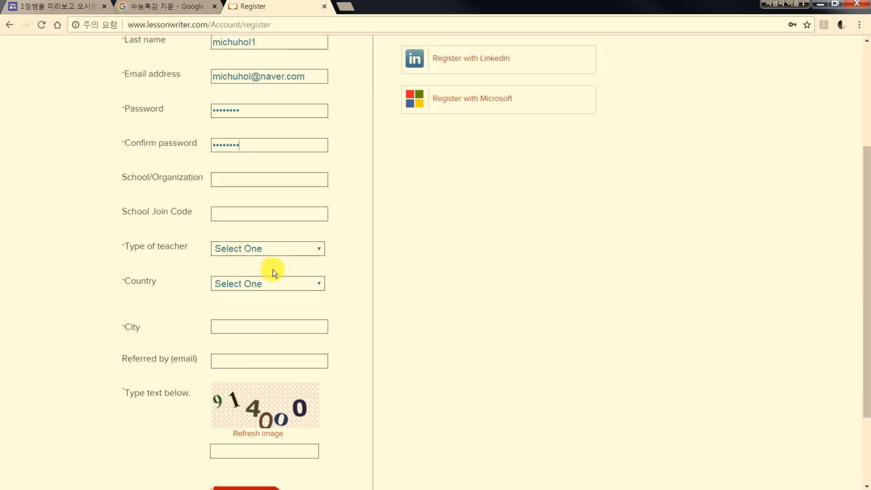
pyautogui.click(241, 250)
pyautogui.click(230, 298)
pyautogui.click(235, 288)
pyautogui.write('ko')
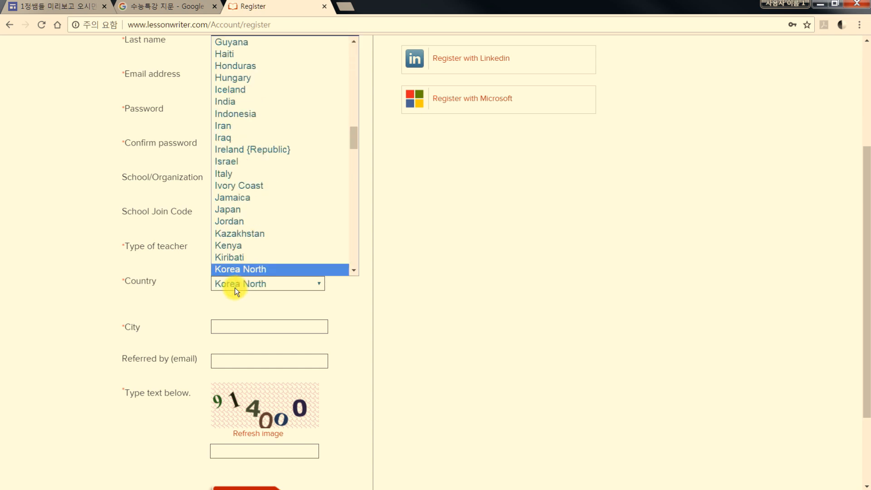
pyautogui.press('Down')
pyautogui.press('Return')
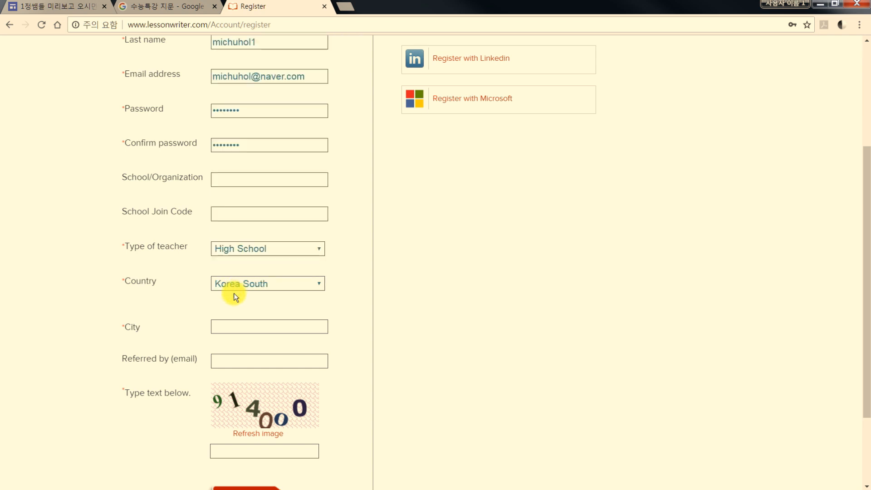
# Enter incheon as the city, fill in the image verification code, and submit the registration
pyautogui.click(233, 332)
pyautogui.write('incheon')
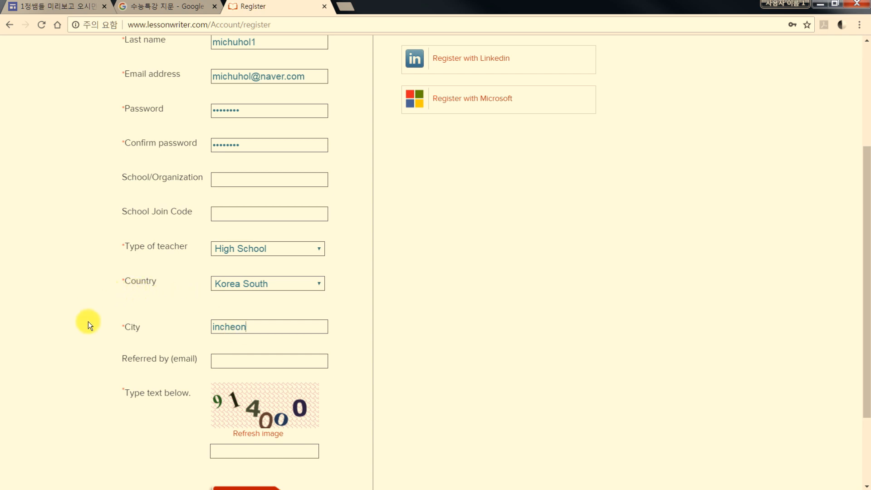
pyautogui.scroll(-3, 89, 375)
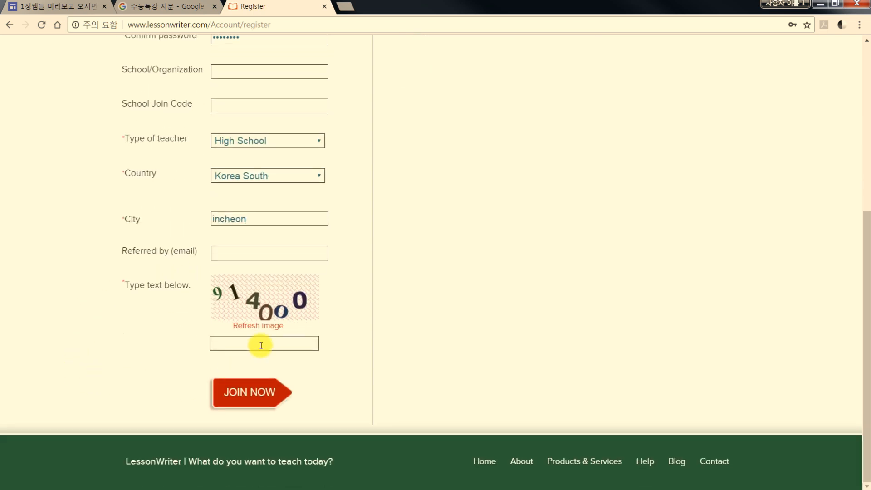
pyautogui.click(261, 346)
pyautogui.write('914000')
pyautogui.click(234, 393)
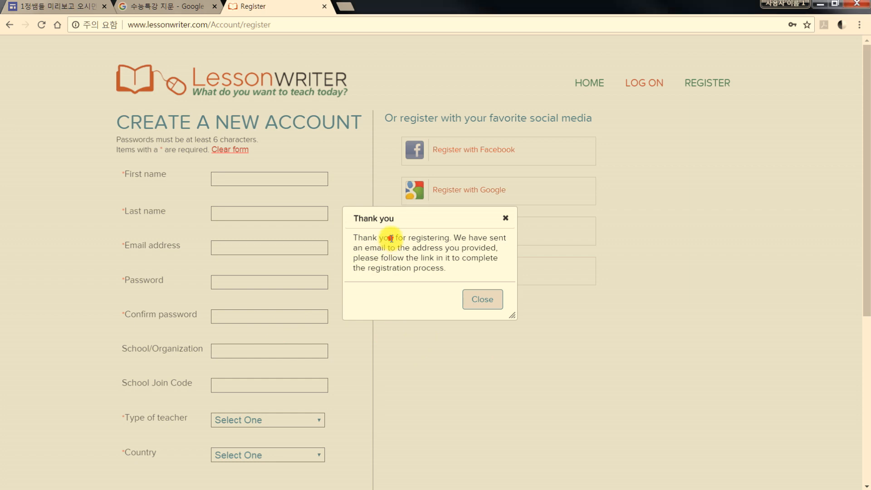
# Dismiss the registration thank-you message and open the class creation form from the New User welcome message
pyautogui.moveTo(389, 238); pyautogui.dragTo(448, 271)
pyautogui.click(448, 271)
pyautogui.click(475, 298)
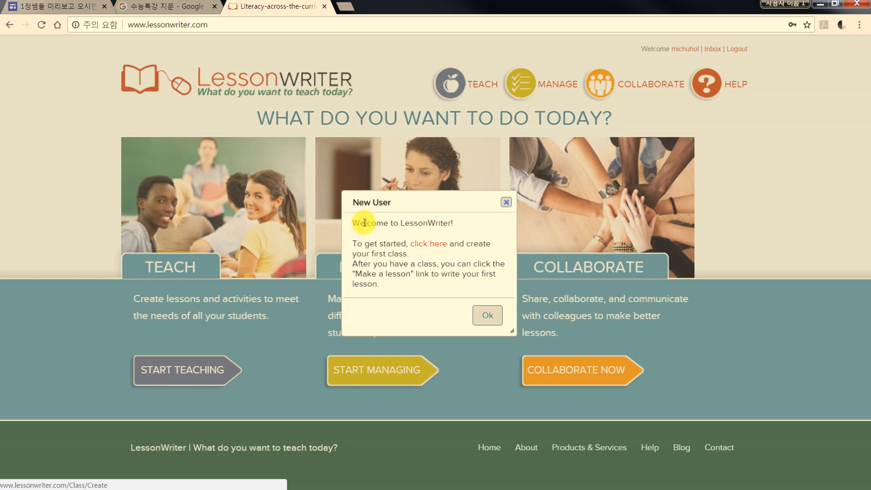
pyautogui.click(431, 246)
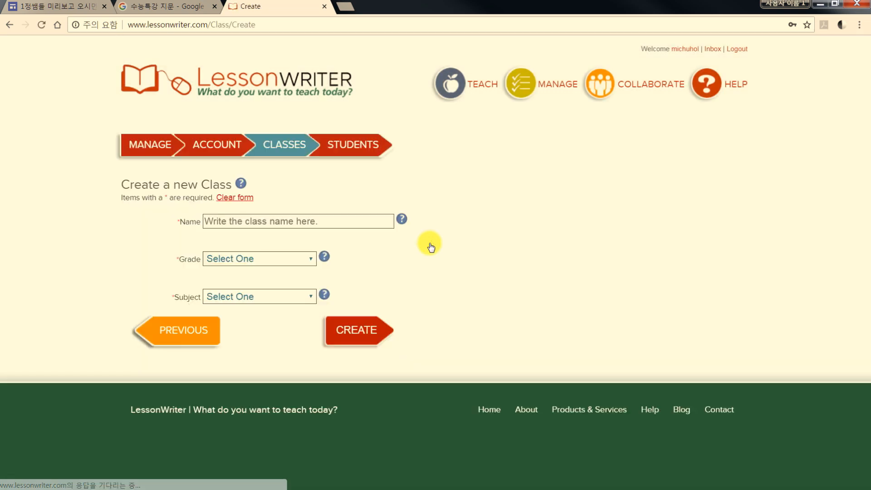
# Create a class named 미추홀외고 행복한 영어교실 with grade 12 and subject English
pyautogui.click(287, 226)
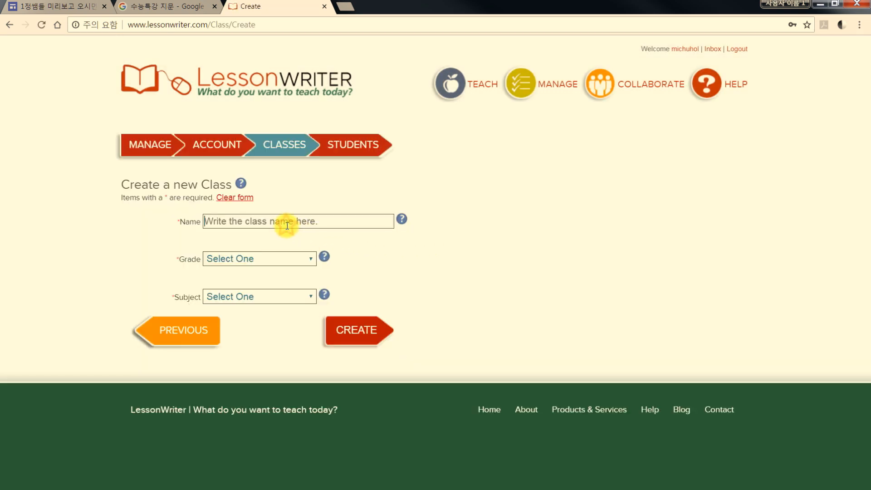
pyautogui.write('미추홀')
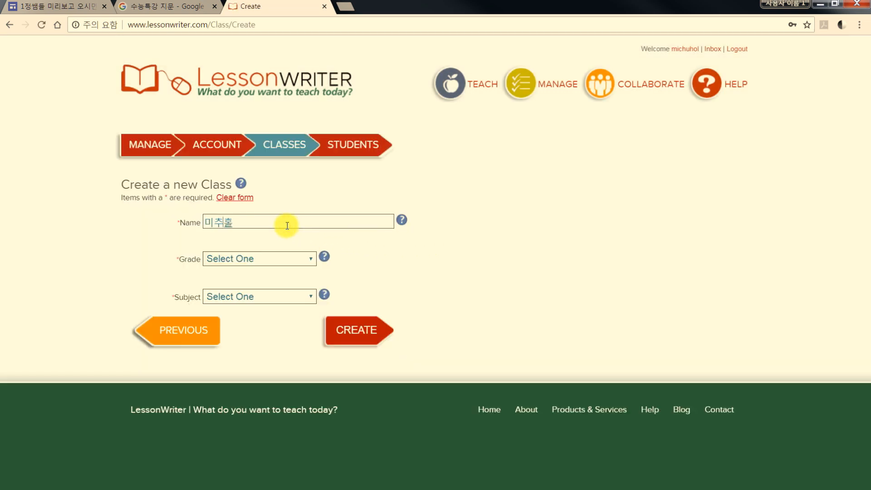
pyautogui.write('외고 행복한 ㅇ영어교실')
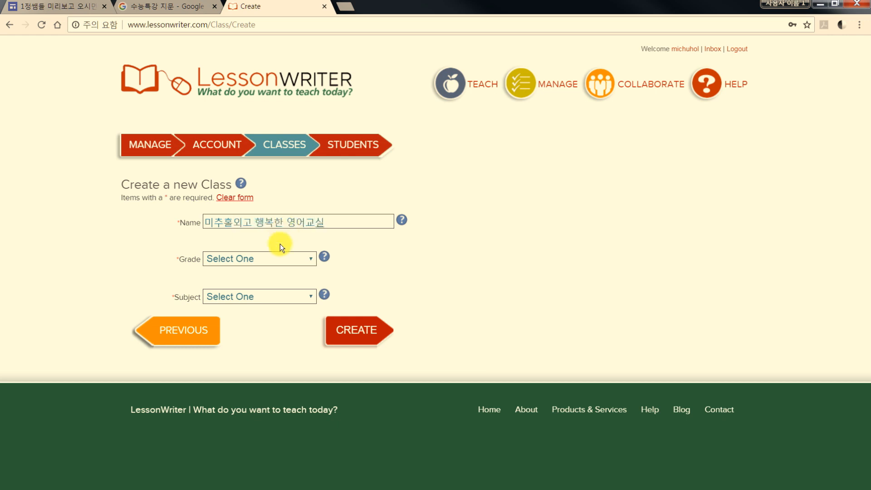
pyautogui.click(290, 260)
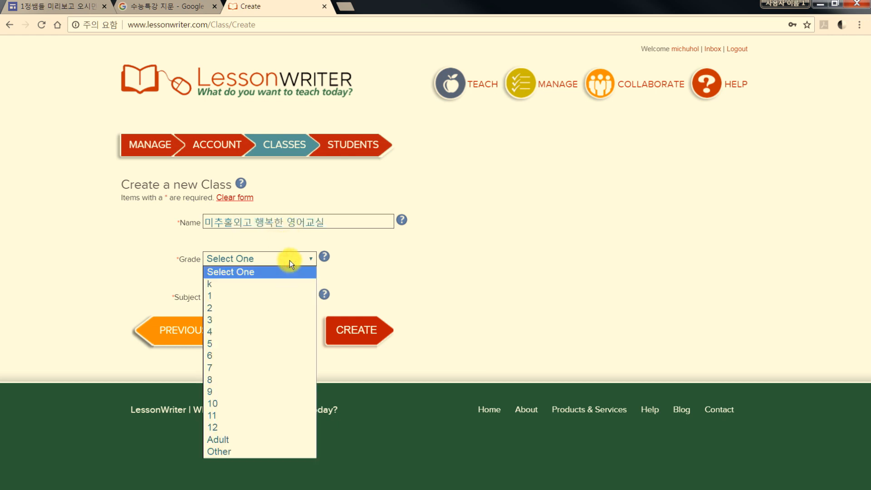
pyautogui.click(264, 429)
pyautogui.click(266, 295)
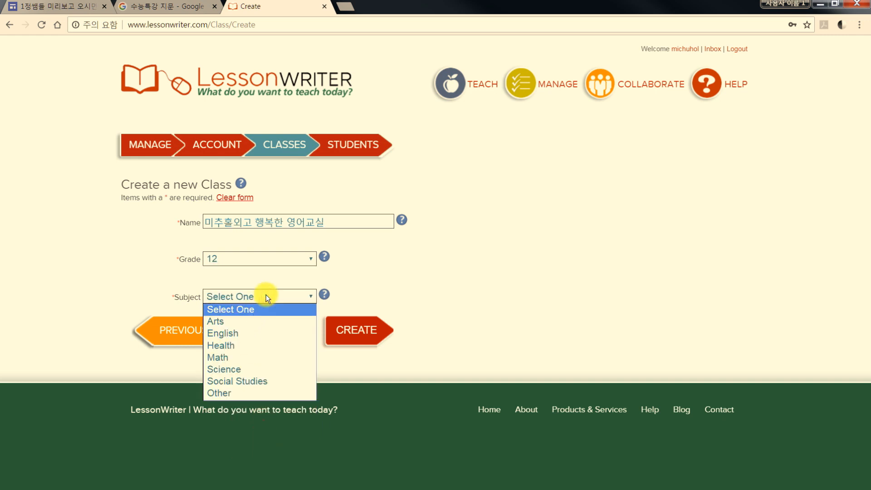
pyautogui.click(254, 333)
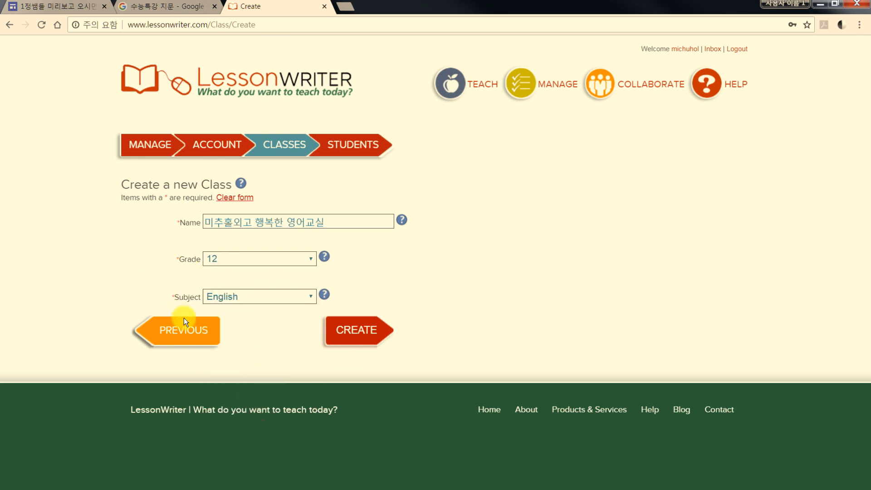
pyautogui.click(360, 333)
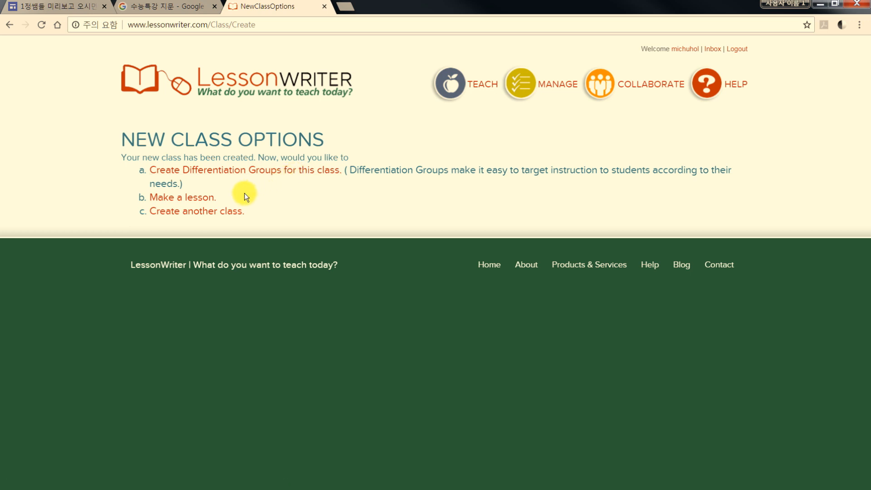
# Start a new lesson from text and assign it to the class 미추홀외고 행복한 영어교실
pyautogui.click(196, 202)
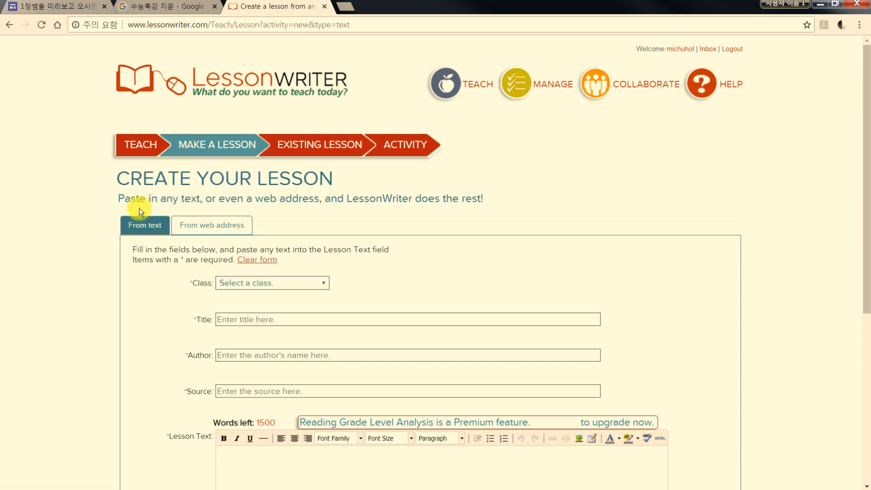
pyautogui.scroll(-1, 107, 208)
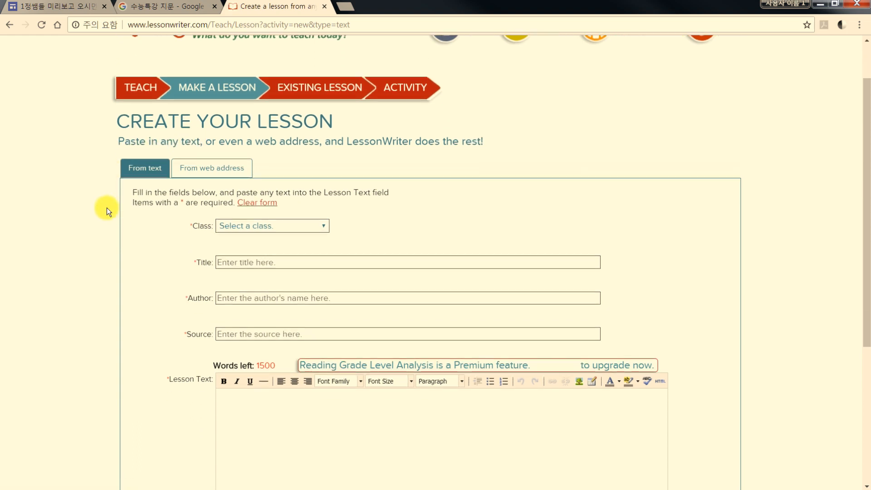
pyautogui.scroll(-1, 107, 208)
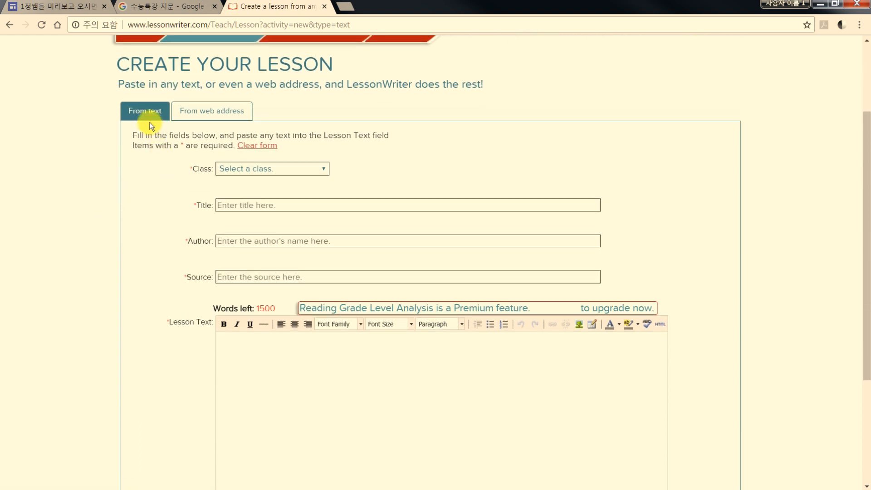
pyautogui.click(212, 113)
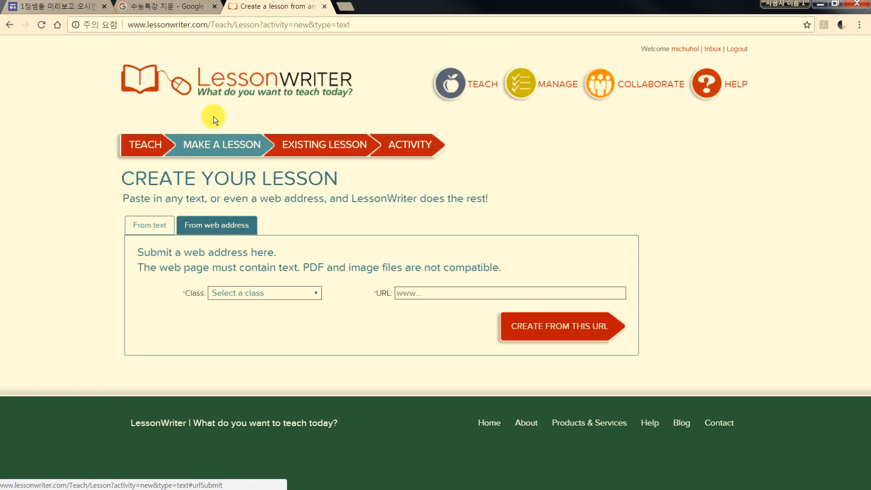
pyautogui.click(151, 225)
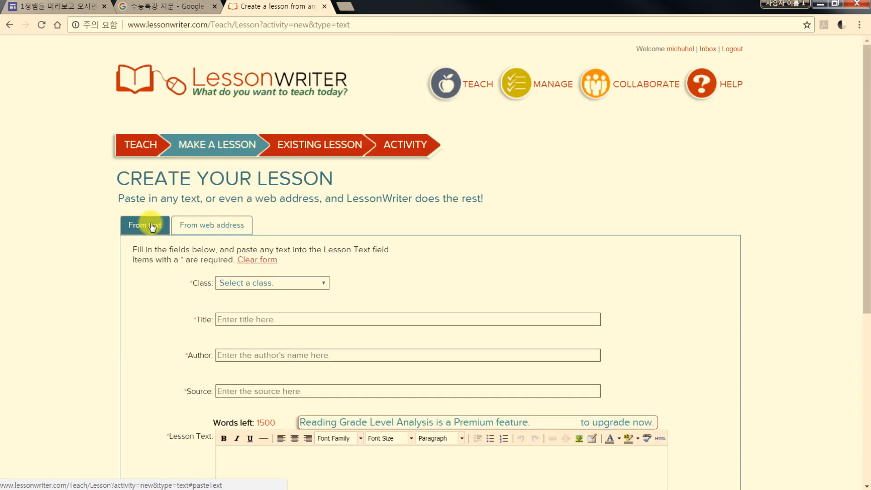
pyautogui.scroll(-2, 108, 225)
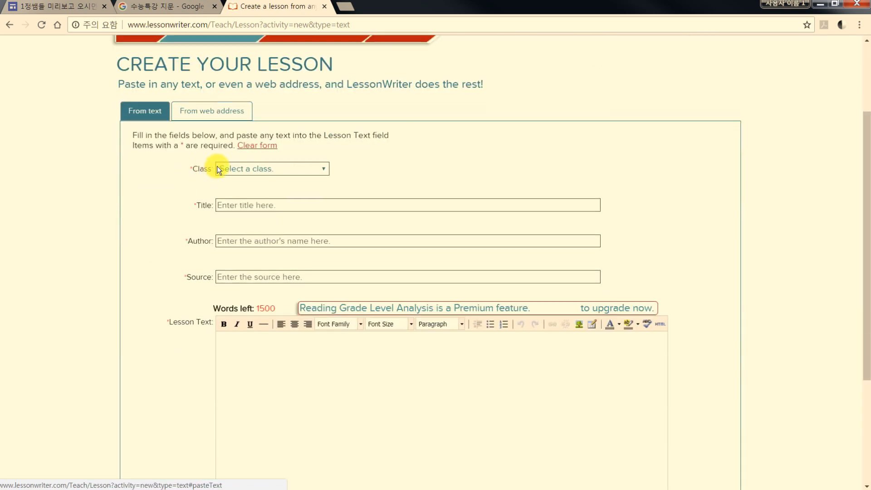
pyautogui.click(230, 169)
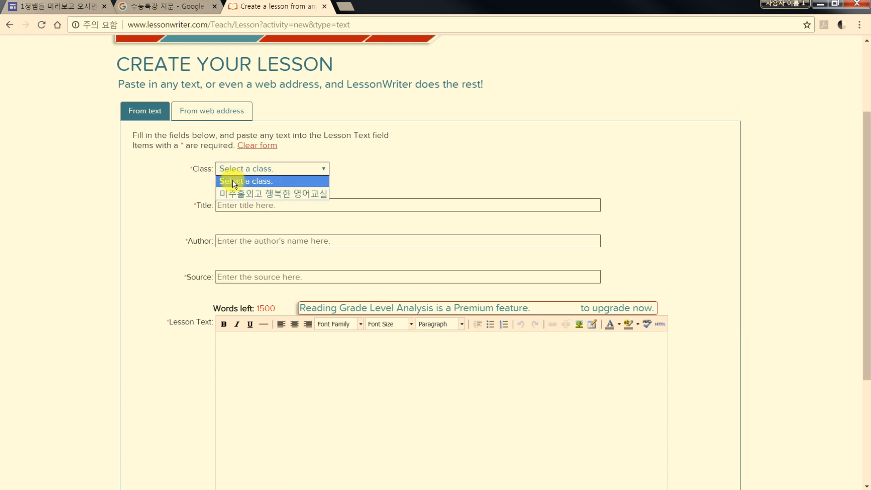
pyautogui.click(232, 193)
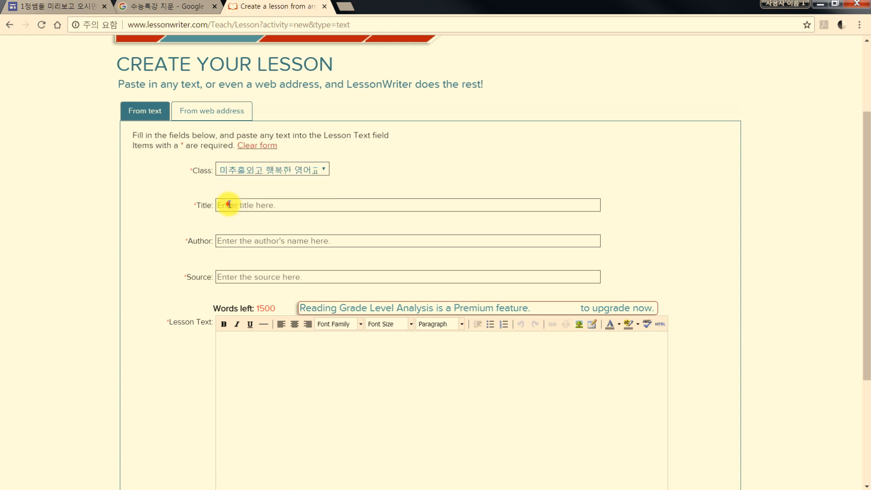
# Enter the lesson title 수능특강 1강의 1번문제이다
pyautogui.click(229, 204)
pyautogui.write('순')
pyautogui.write('능특강 1강')
pyautogui.write('의 1번문제')
pyautogui.write('이다')
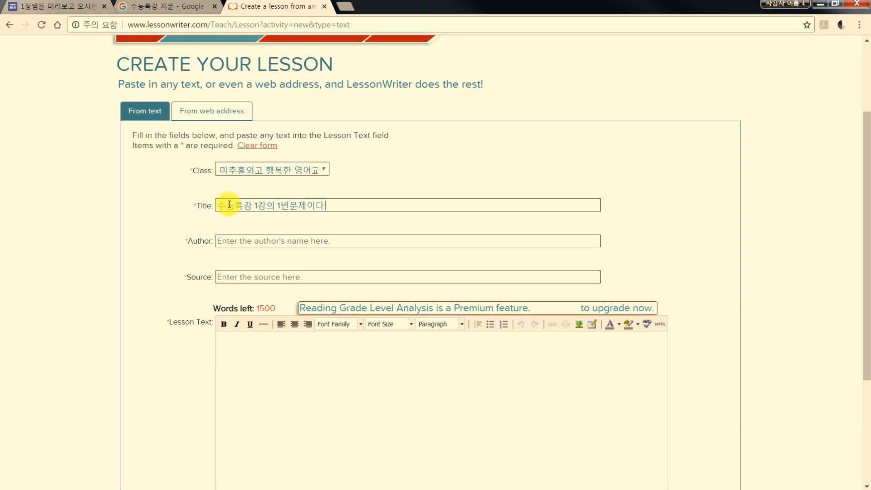
# Enter 나야나.... as the author of the lesson
pyautogui.click(229, 240)
pyautogui.write('skd')
pyautogui.press('BackSpace')
pyautogui.press('BackSpace')
pyautogui.press('BackSpace')
pyautogui.write('나내나')
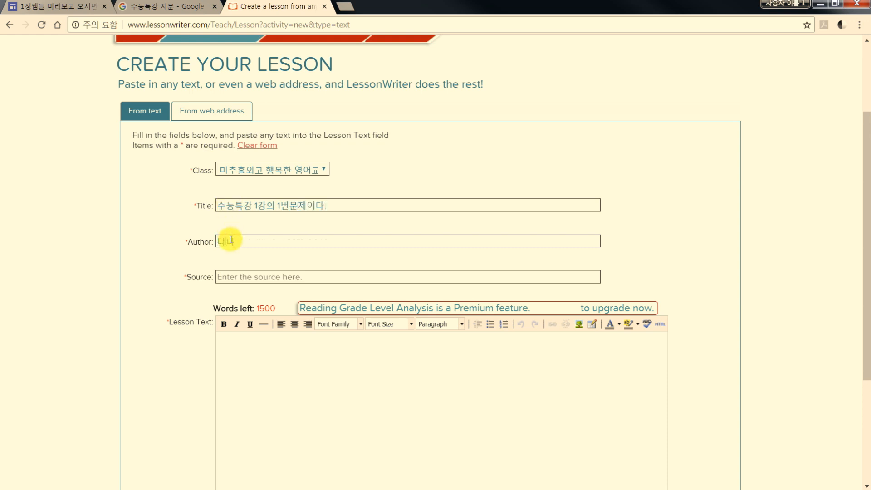
pyautogui.press('BackSpace')
pyautogui.press('BackSpace')
pyautogui.press('BackSpace')
pyautogui.write('야나....')
# Enter 수능특강 2018 as the source of the lesson
pyautogui.click(243, 277)
pyautogui.write('sk')
pyautogui.press('BackSpace')
pyautogui.press('BackSpace')
pyautogui.write('수능트')
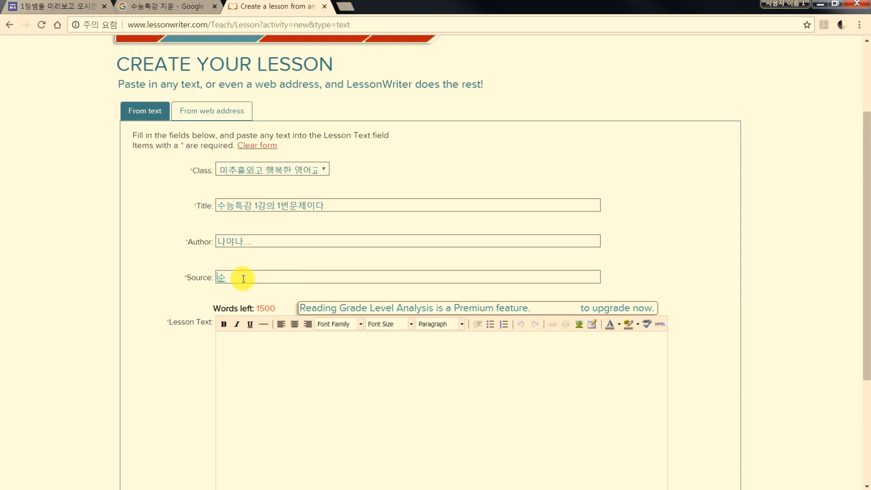
pyautogui.write('ㄱ강')
pyautogui.write(' 2018')
# Paste the copied passage about the Westfield High School Wildfire Action Plan into the lesson text
pyautogui.scroll(-1, 242, 321)
pyautogui.click(244, 301)
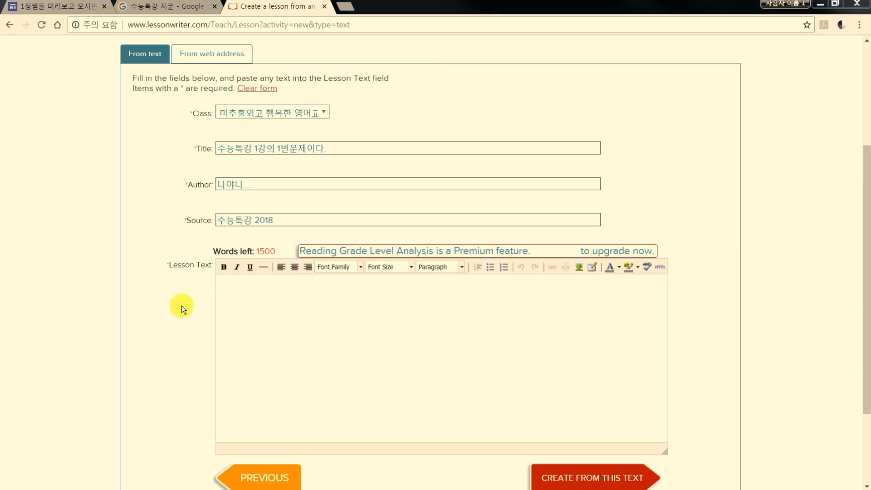
pyautogui.click(244, 290)
pyautogui.rightClick(246, 292)
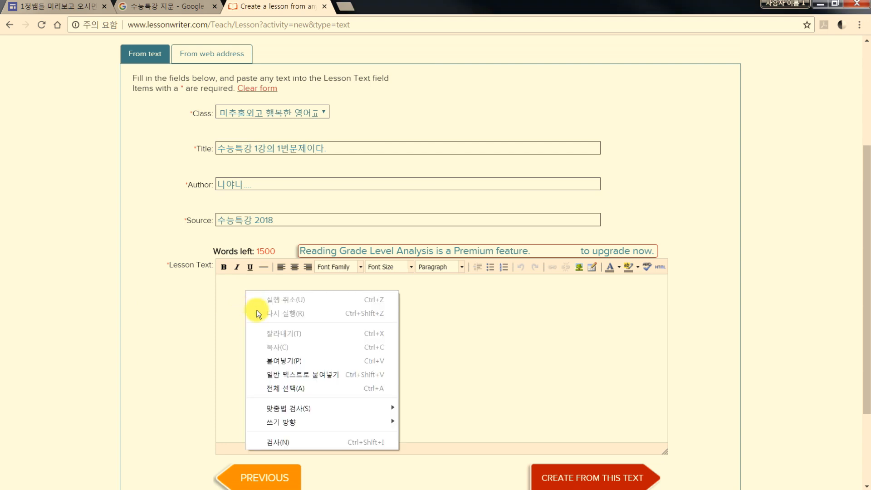
pyautogui.click(275, 361)
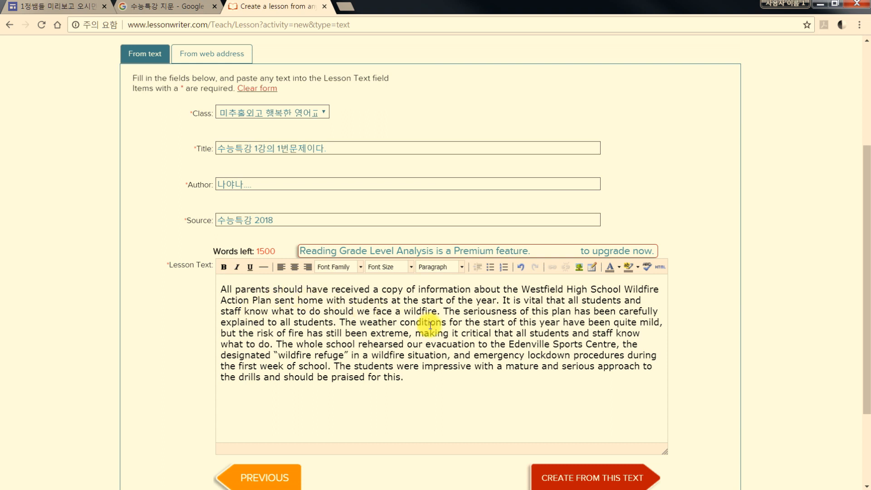
# Change the font of the whole lesson passage to Comic Sans MS
pyautogui.moveTo(404, 377); pyautogui.dragTo(219, 285)
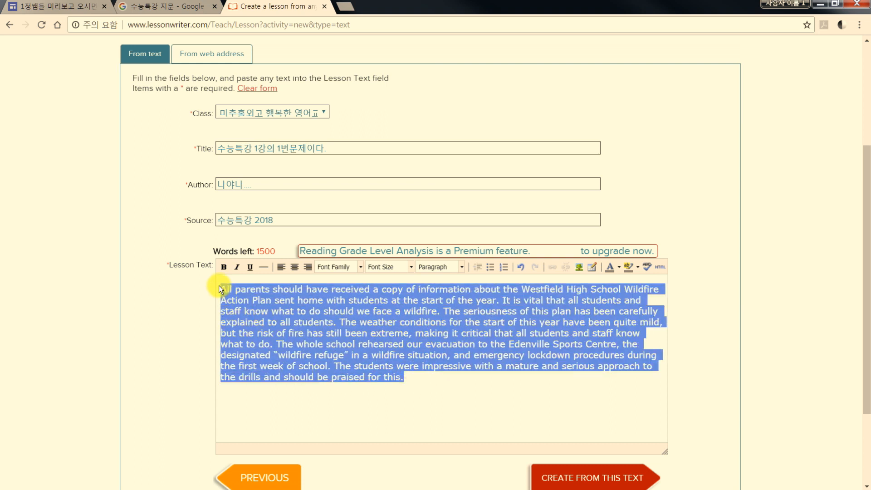
pyautogui.click(359, 266)
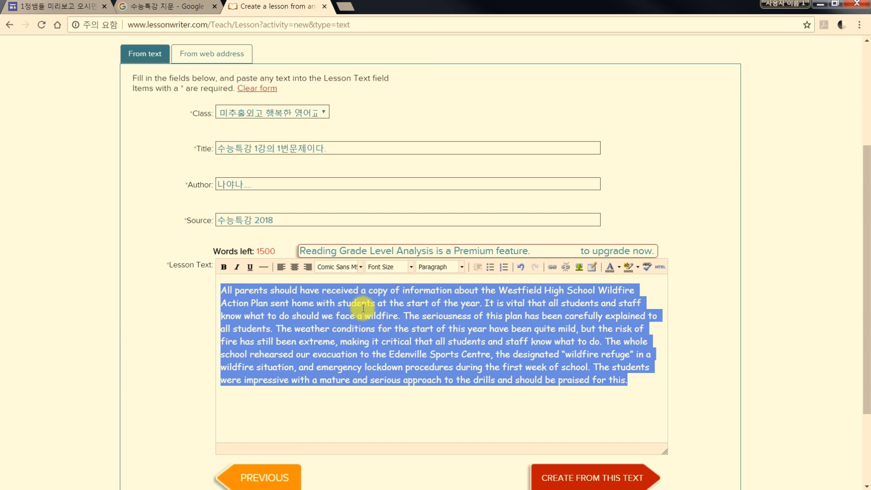
# Undo the Comic Sans MS font change on the lesson passage and clear the text selection
pyautogui.click(506, 267)
pyautogui.click(505, 267)
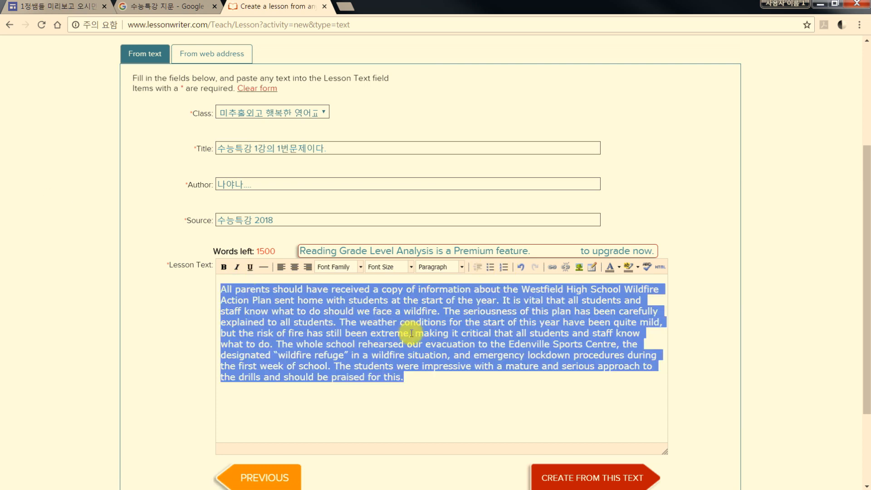
pyautogui.click(416, 366)
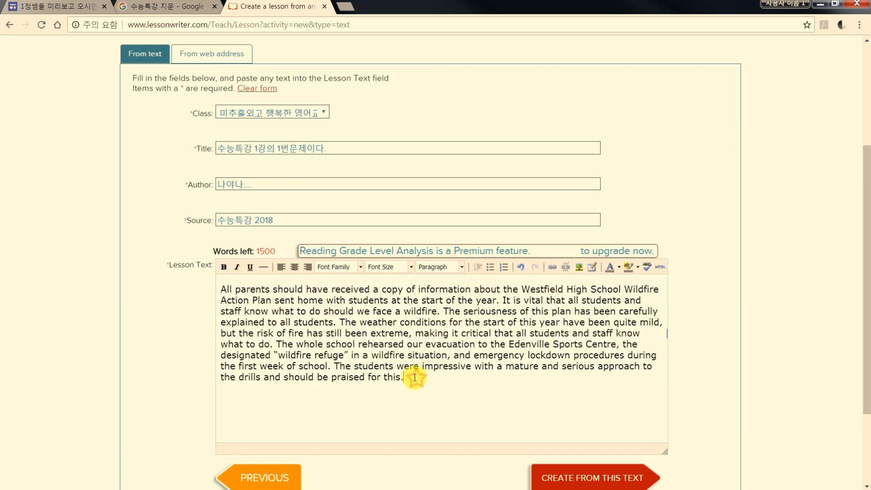
pyautogui.moveTo(410, 377); pyautogui.dragTo(223, 287)
pyautogui.click(299, 323)
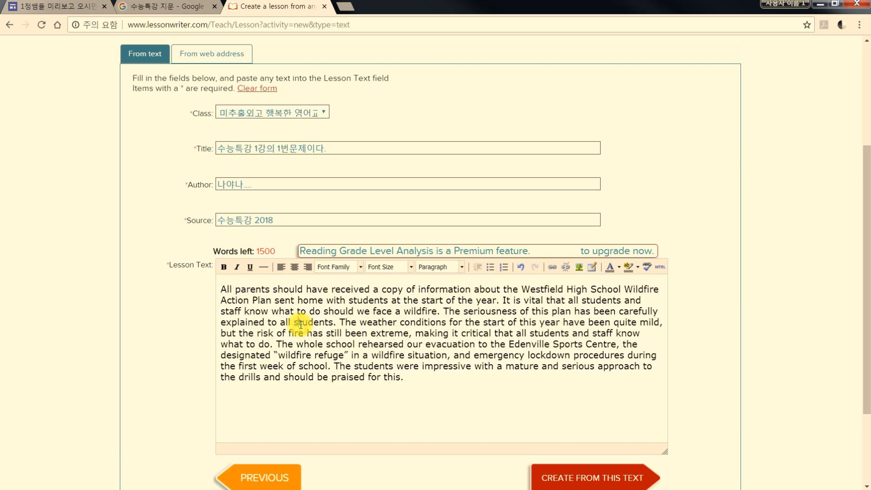
# Create the lesson from the pasted text and review the passage and optional lesson details in its preview
pyautogui.scroll(-3, 298, 321)
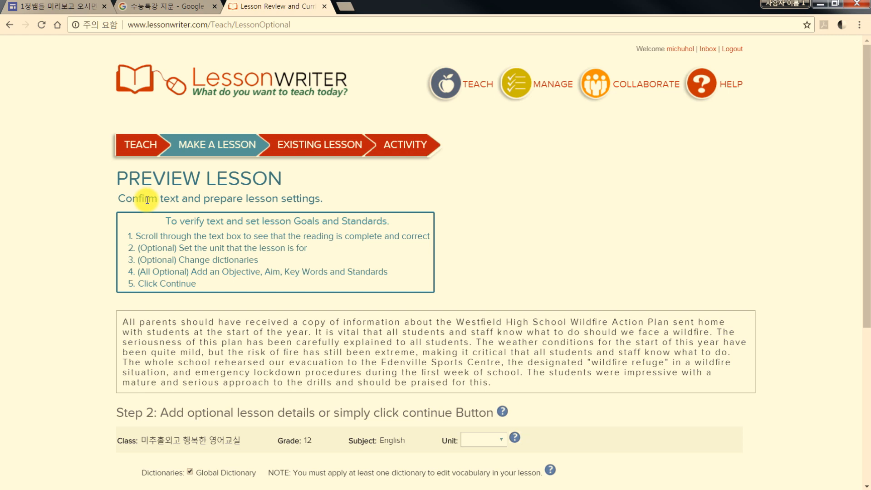
pyautogui.scroll(-5, 181, 220)
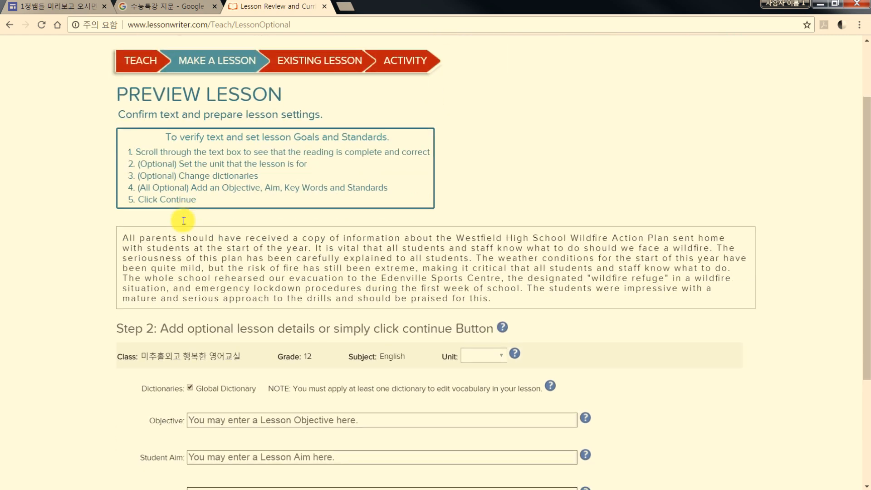
pyautogui.scroll(1, 130, 206)
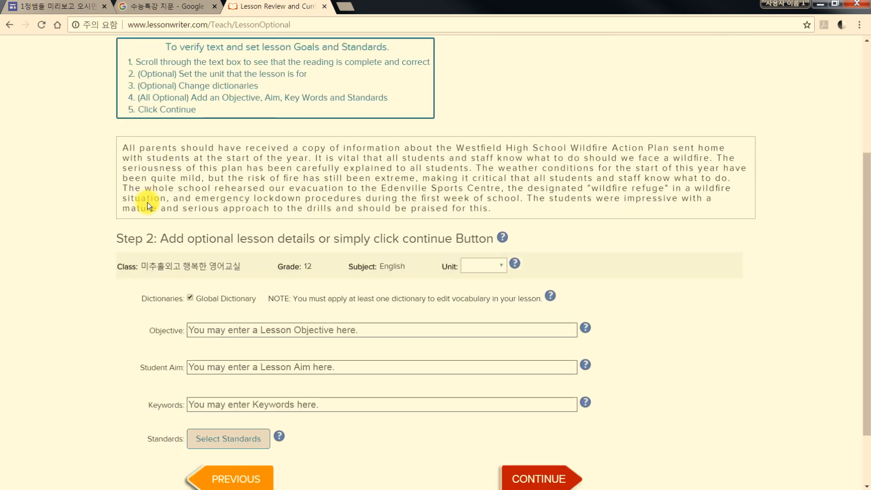
pyautogui.scroll(1, 159, 145)
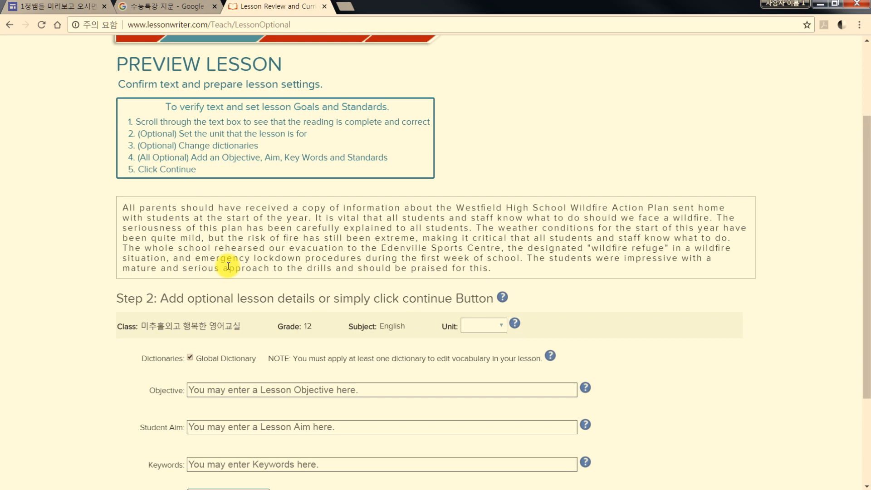
pyautogui.scroll(-1, 228, 267)
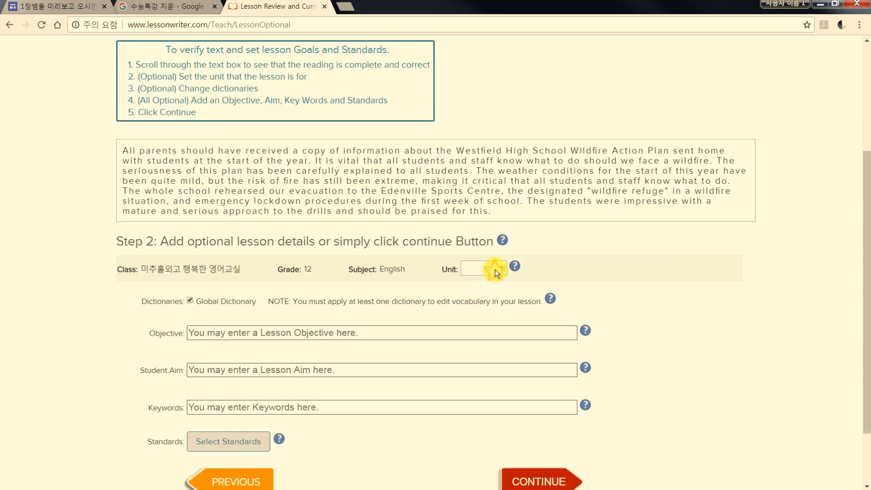
# Enter 수능만점 as the lesson objective
pyautogui.click(241, 332)
pyautogui.write('tnsm')
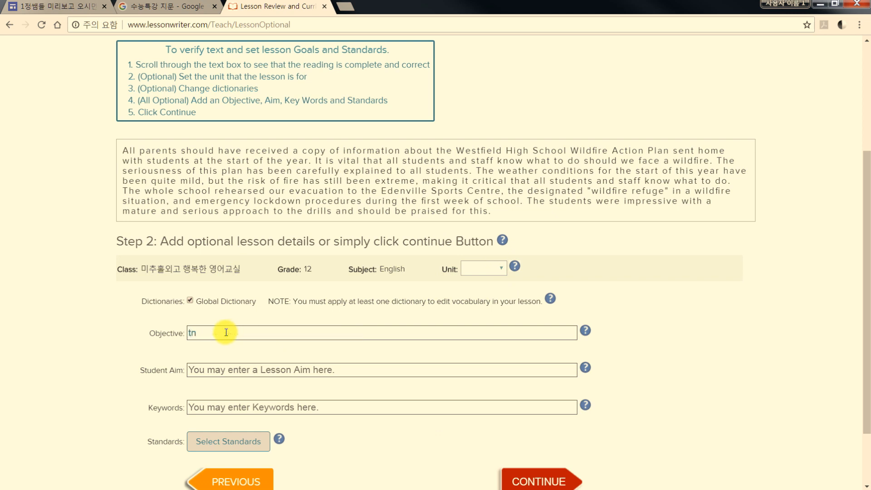
pyautogui.press('BackSpace')
pyautogui.press('BackSpace')
pyautogui.write('수느')
# Copy the objective text 수능만점 into the student aim and the keywords
pyautogui.doubleClick(226, 333)
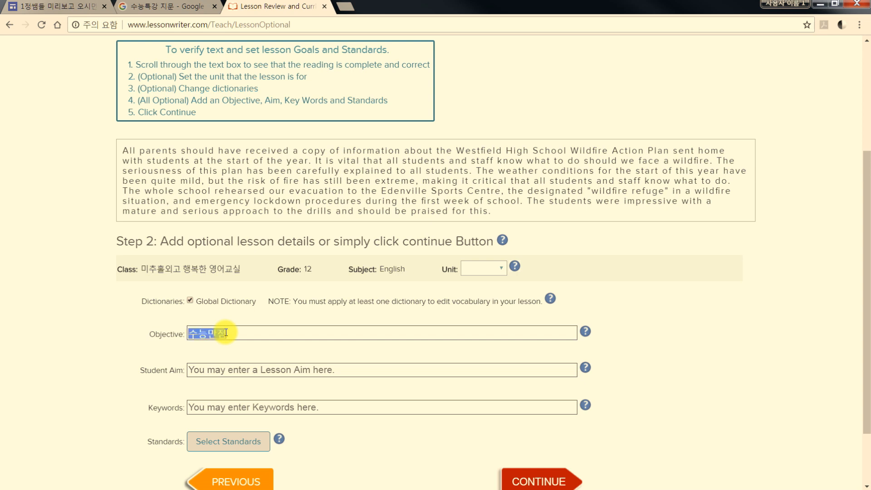
pyautogui.hotkey('ctrl', 'c')
pyautogui.click(220, 369)
pyautogui.hotkey('ctrl', 'v')
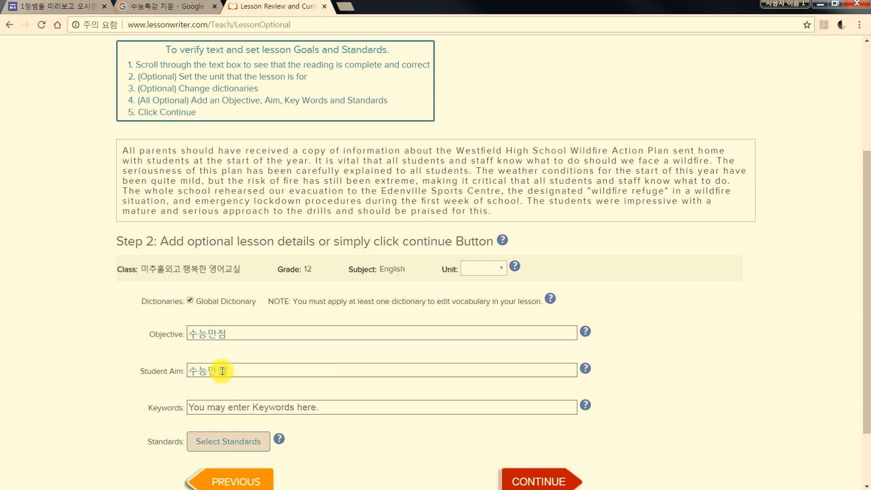
pyautogui.click(213, 408)
pyautogui.hotkey('ctrl', 'v')
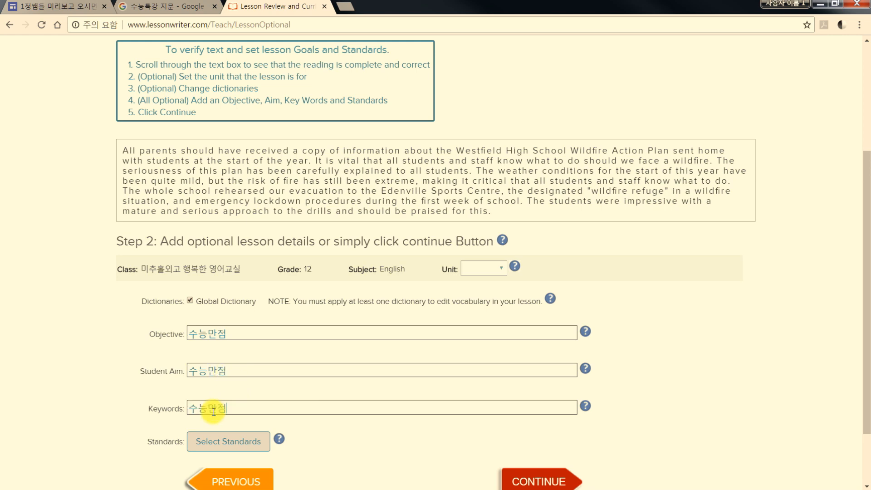
# Assign NCTE secondary standard 8, on using a variety of informational resources, to the lesson and submit the optional details
pyautogui.scroll(-2, 206, 394)
pyautogui.click(230, 360)
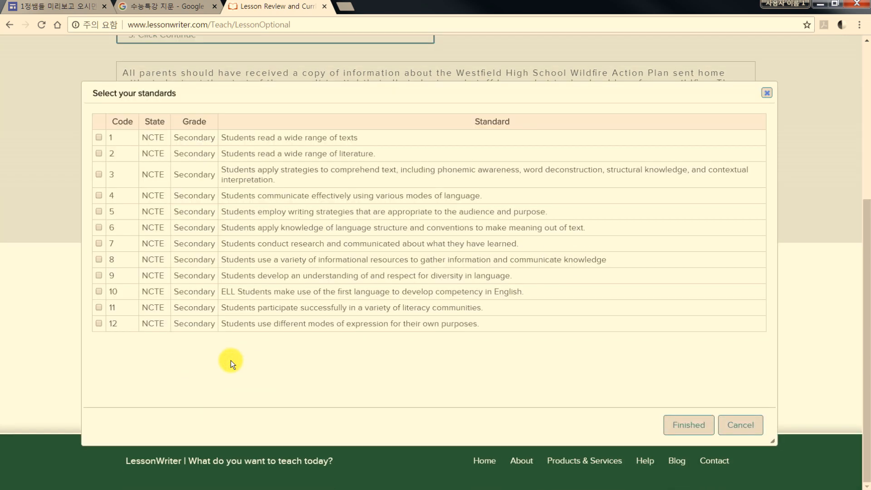
pyautogui.click(100, 259)
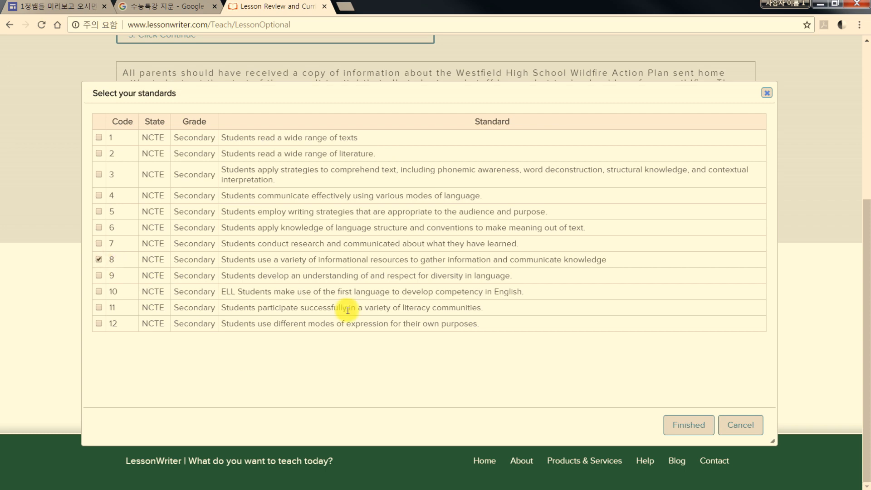
pyautogui.click(694, 424)
pyautogui.click(545, 405)
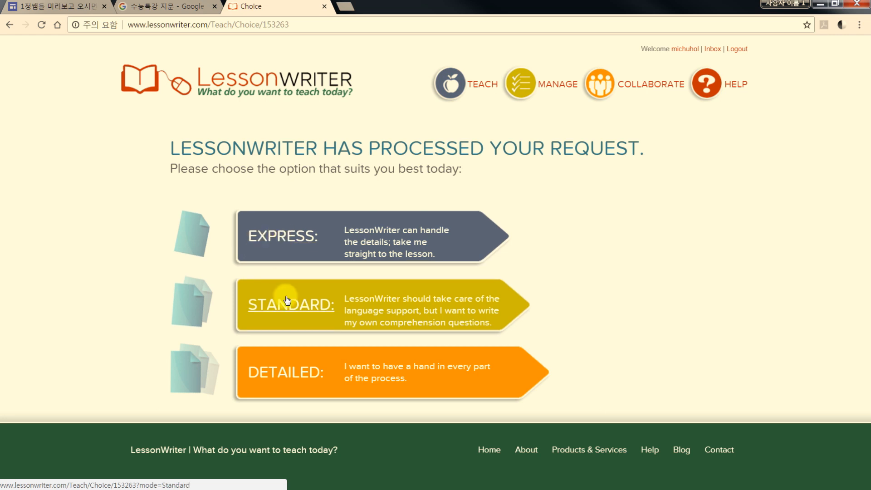
# Choose the Express option for building the lesson and keep its font size at 12
pyautogui.click(285, 235)
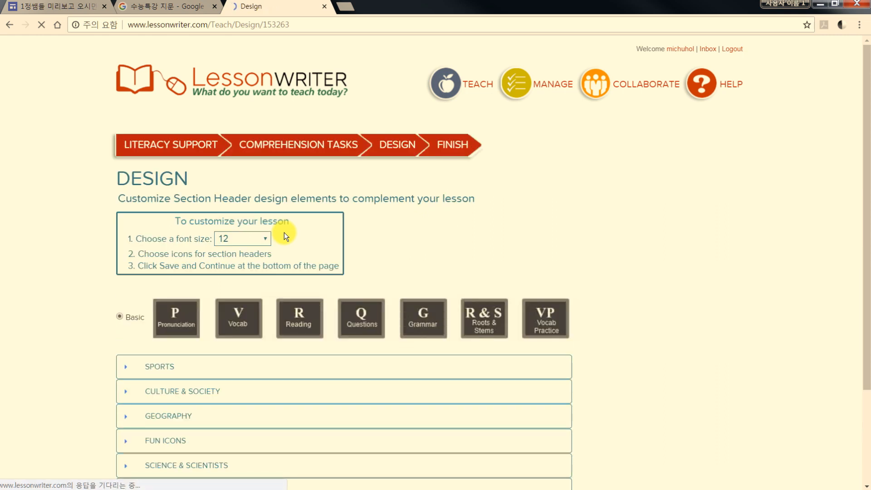
pyautogui.click(246, 241)
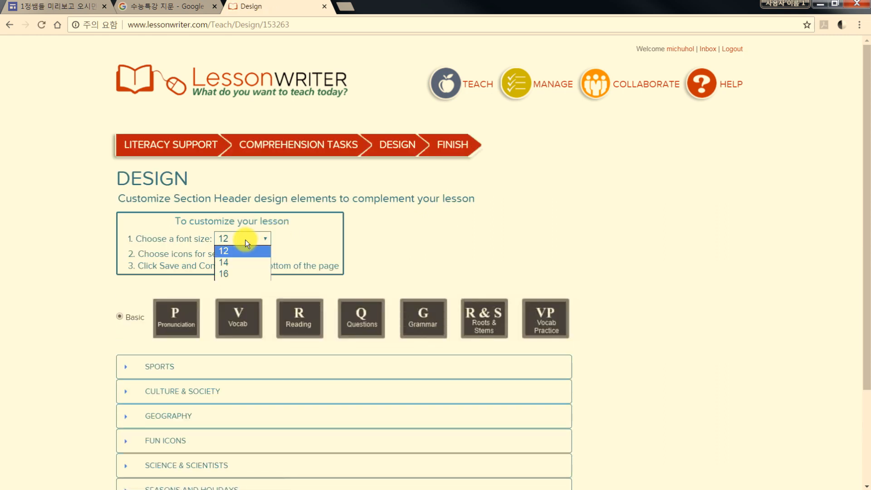
pyautogui.click(236, 251)
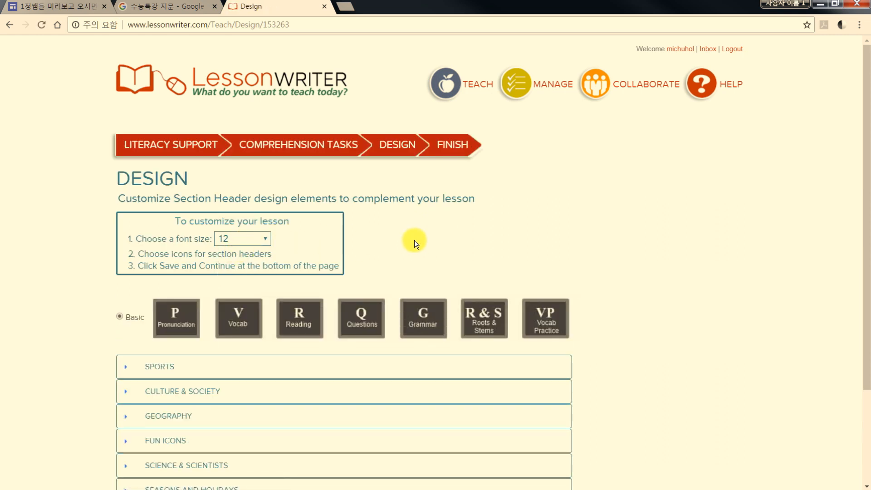
# Select the Sports equipment icon set for the lesson's section headers
pyautogui.scroll(-3, 529, 241)
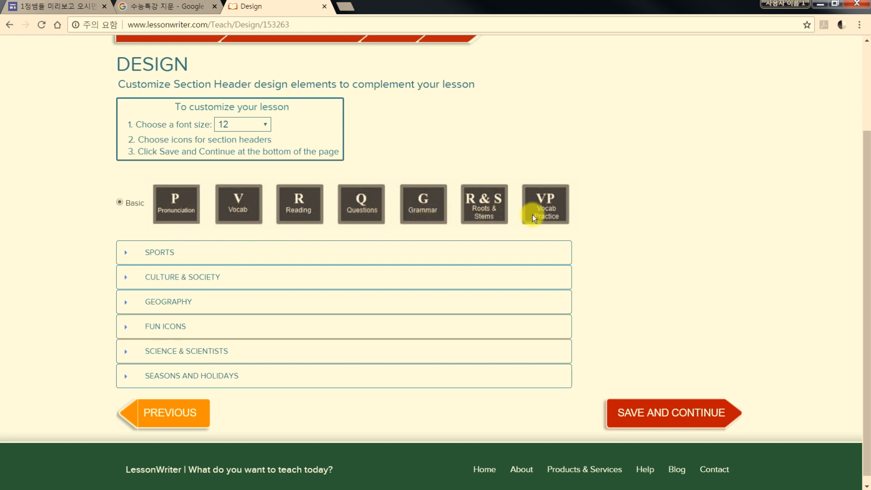
pyautogui.click(157, 261)
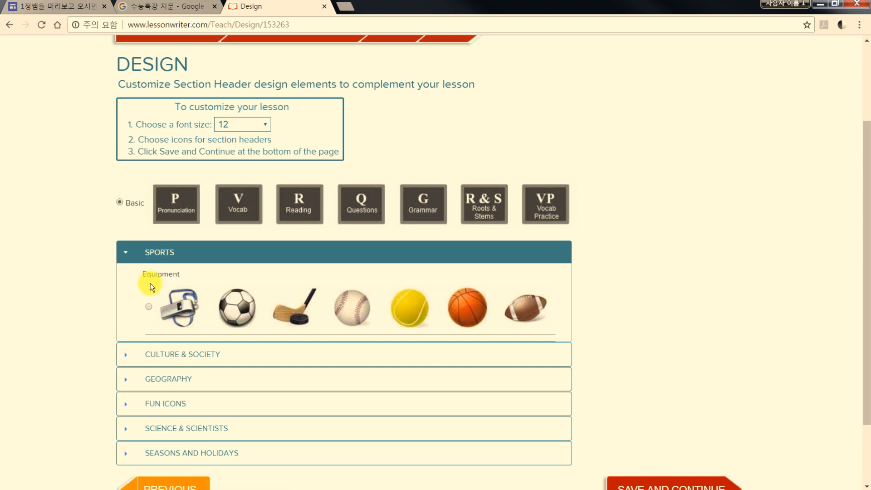
pyautogui.click(149, 307)
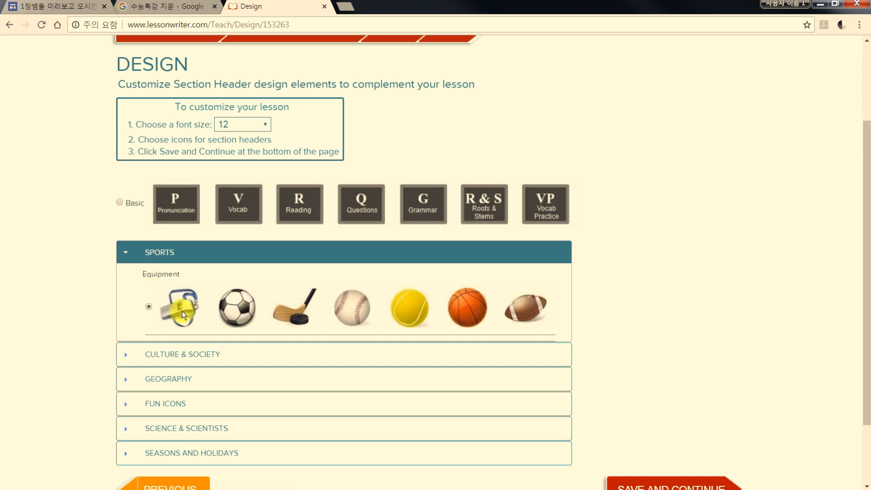
# Select the second artists icon set, Giotto through Kandinsky, under Culture & Society for the section headers and save the design
pyautogui.click(235, 350)
pyautogui.scroll(-4, 240, 345)
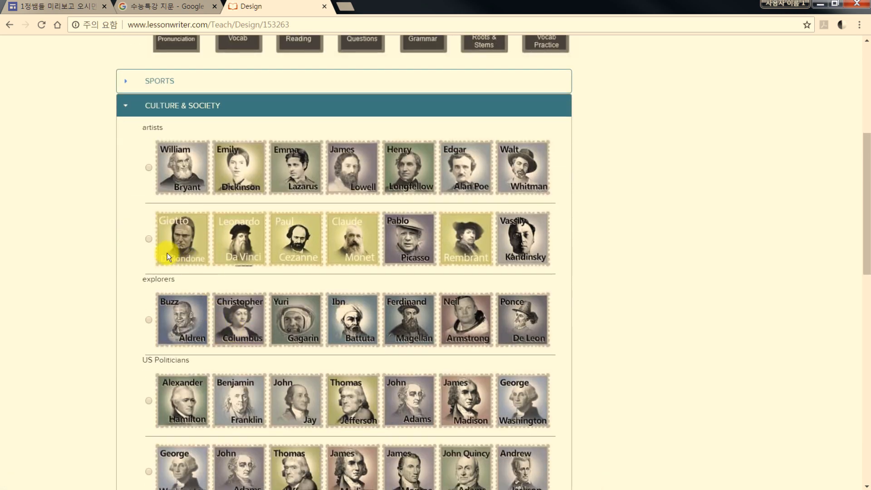
pyautogui.click(149, 238)
pyautogui.scroll(-15, 301, 261)
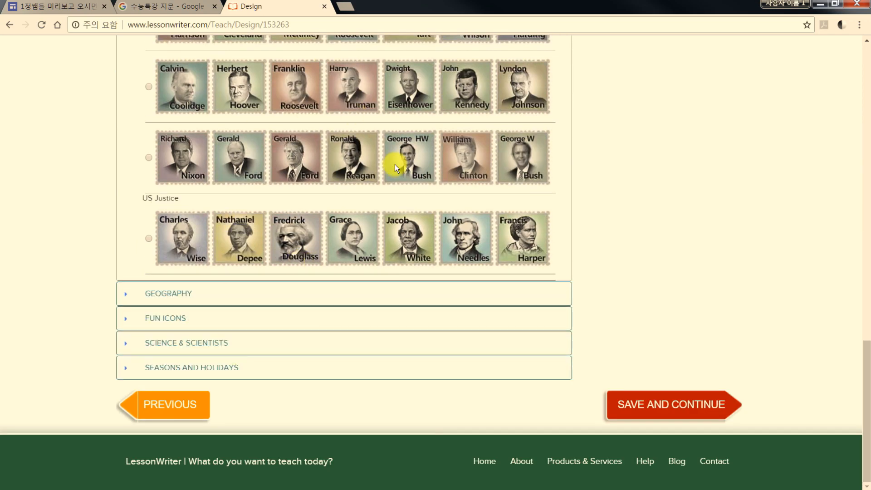
pyautogui.click(658, 404)
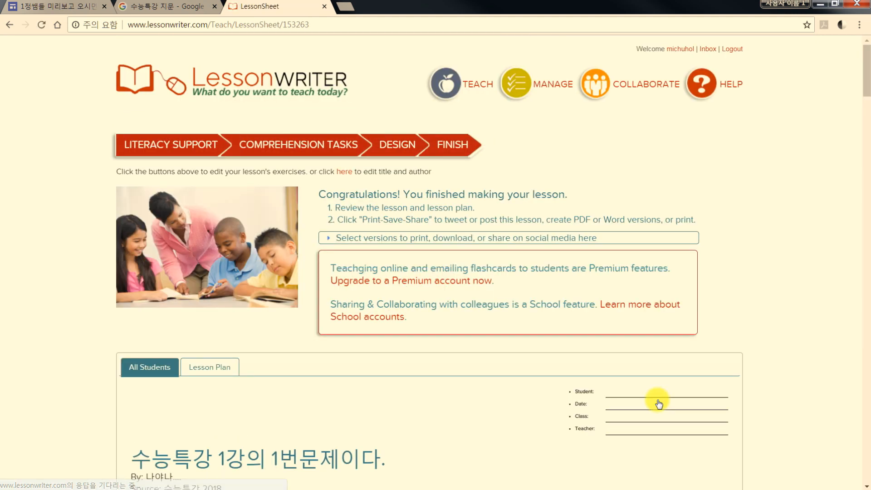
# Review the finished lesson sheet's title block and Pronunciation section, including its directions, word pairs and example words
pyautogui.scroll(-4, 415, 372)
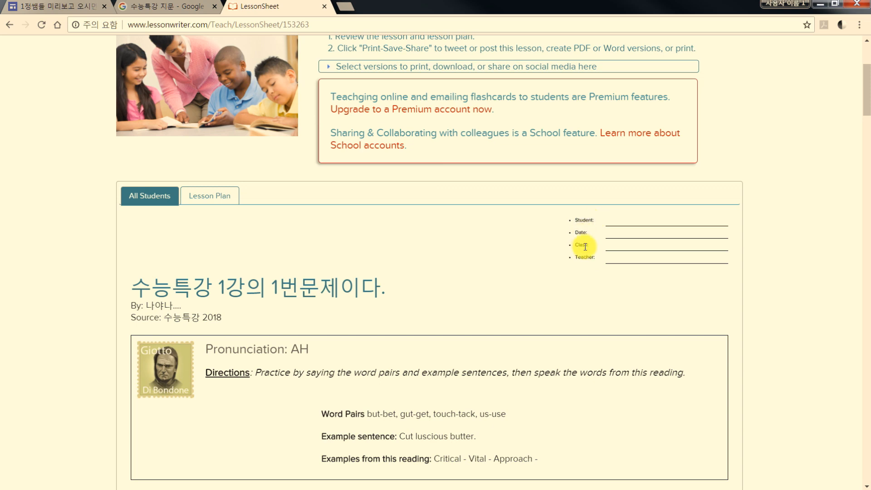
pyautogui.scroll(-1, 454, 268)
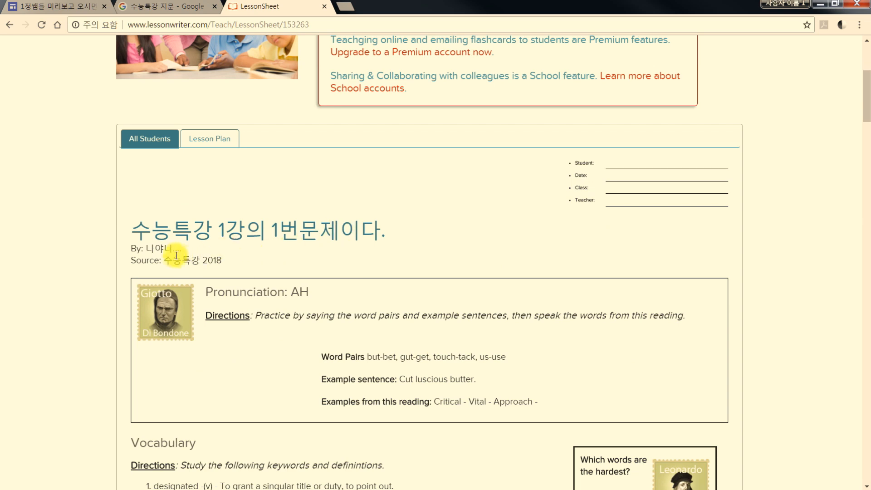
pyautogui.scroll(-2, 204, 264)
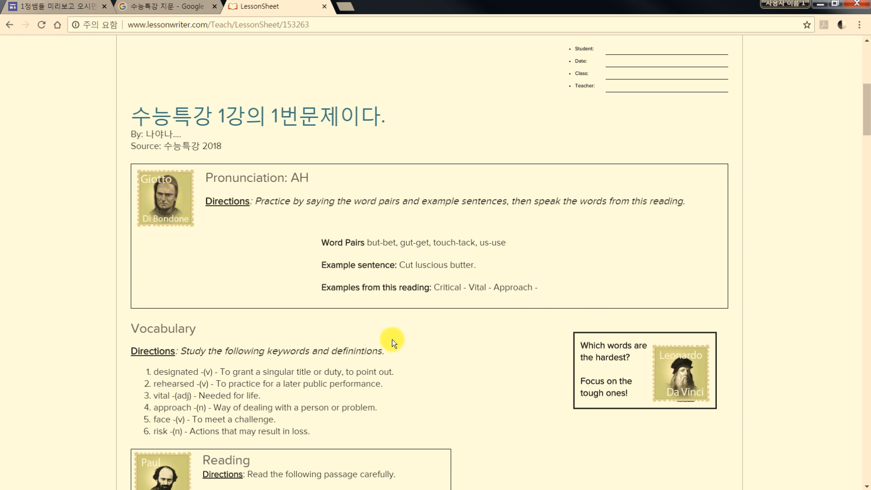
pyautogui.scroll(-1, 265, 318)
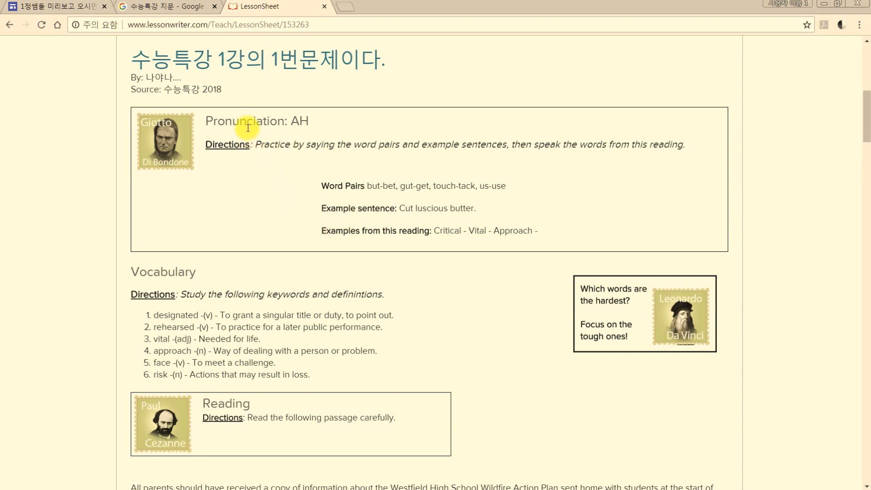
pyautogui.moveTo(250, 117); pyautogui.dragTo(380, 146)
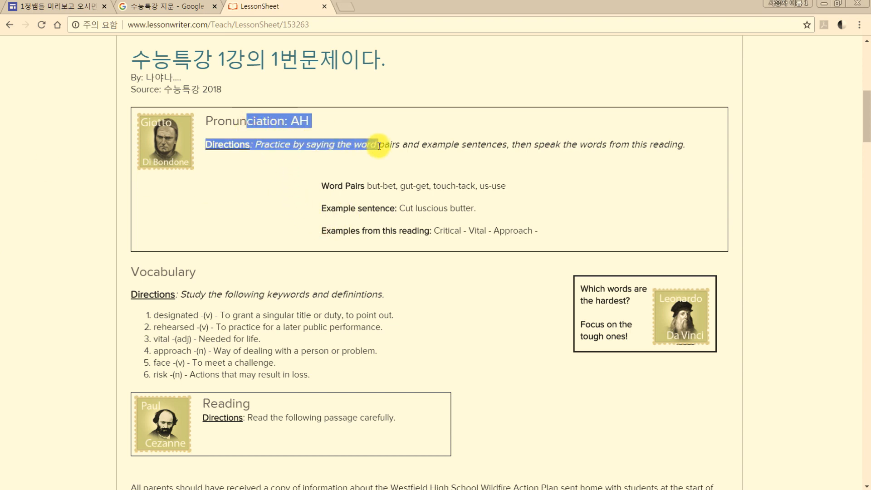
pyautogui.click(379, 146)
pyautogui.click(403, 153)
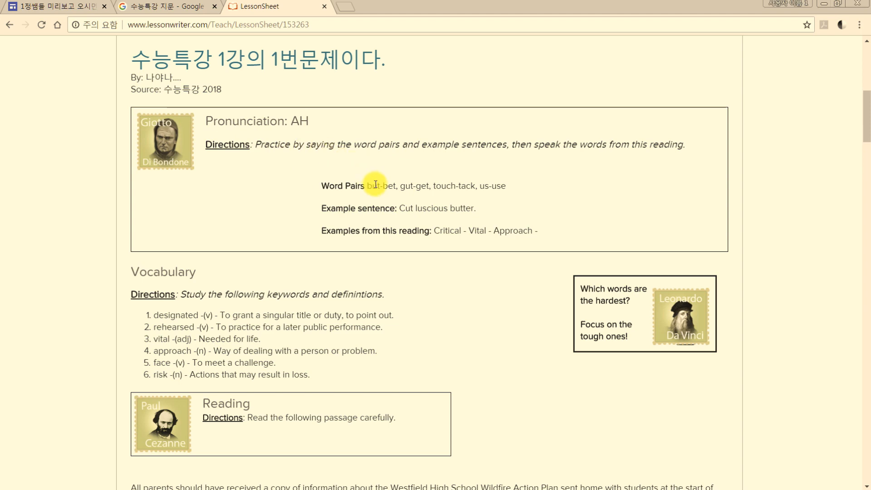
pyautogui.moveTo(375, 187); pyautogui.dragTo(550, 230)
pyautogui.click(551, 233)
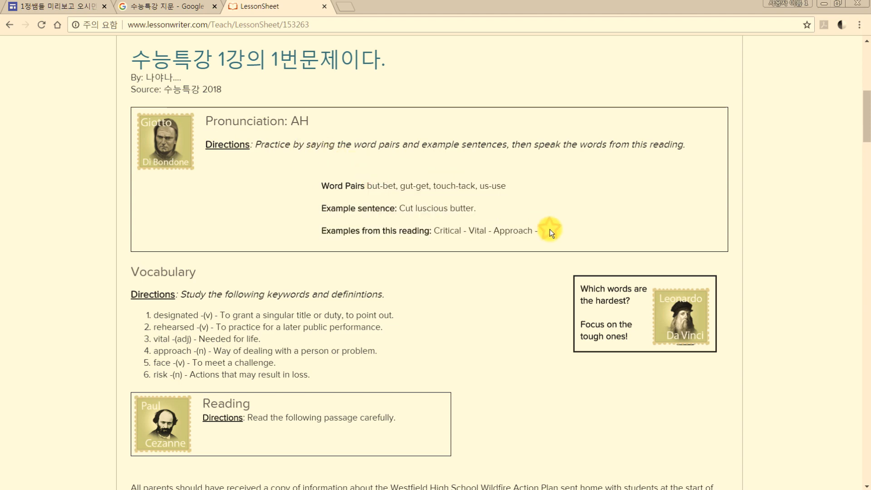
# Examine the lesson sheet's Vocabulary definitions and the Reading passage below them
pyautogui.scroll(-3, 550, 231)
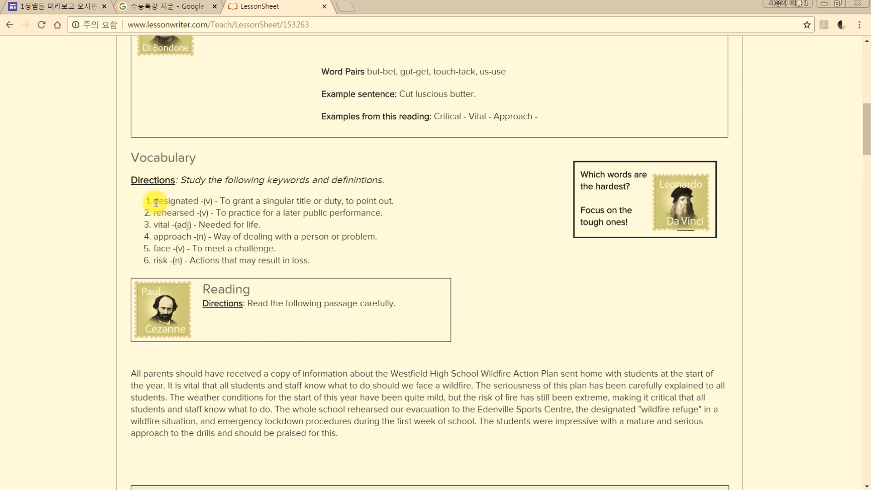
pyautogui.moveTo(153, 201); pyautogui.dragTo(306, 251)
pyautogui.scroll(-1, 305, 252)
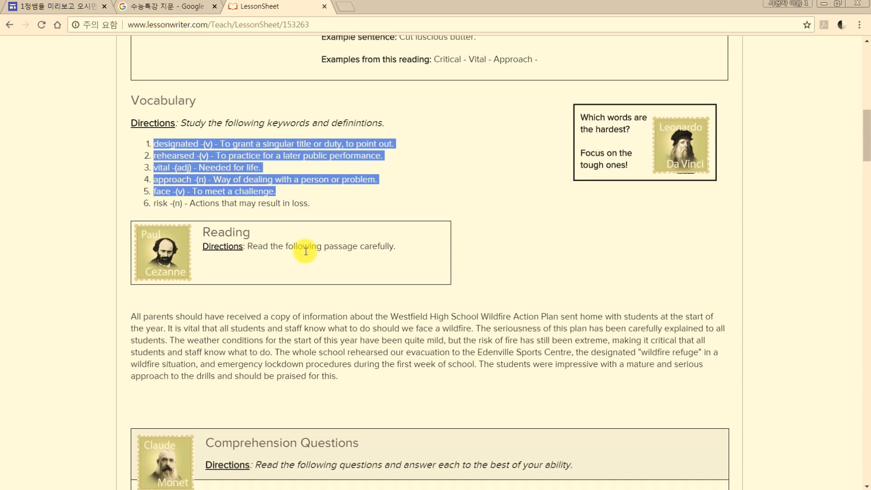
pyautogui.scroll(3, 305, 252)
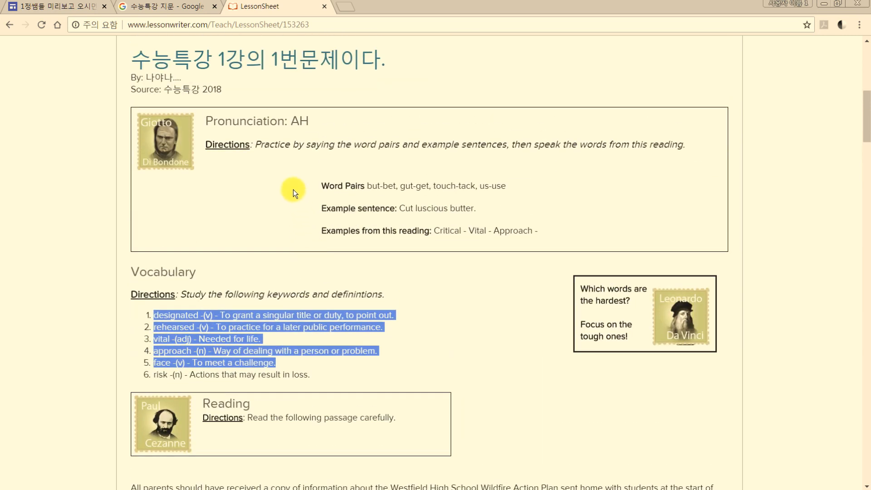
pyautogui.click(283, 165)
pyautogui.scroll(-3, 268, 173)
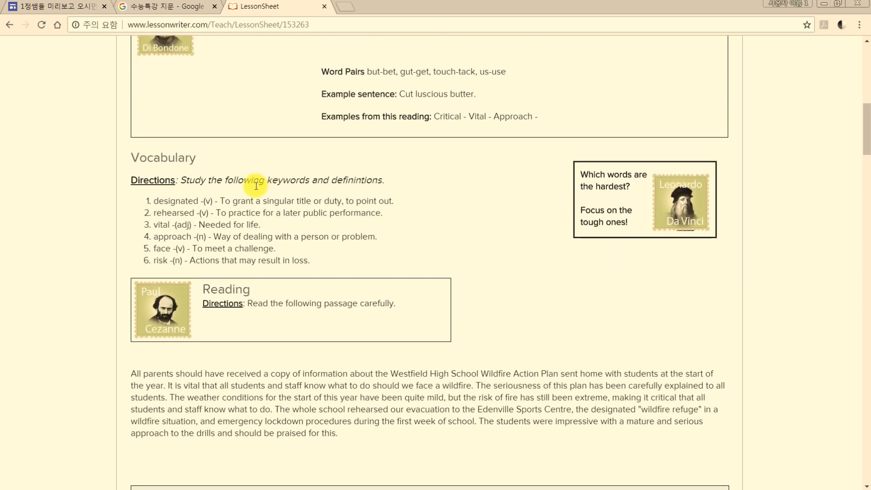
# Look back at the word pairs in the lesson sheet's Pronunciation section
pyautogui.scroll(2, 249, 162)
pyautogui.scroll(1, 248, 162)
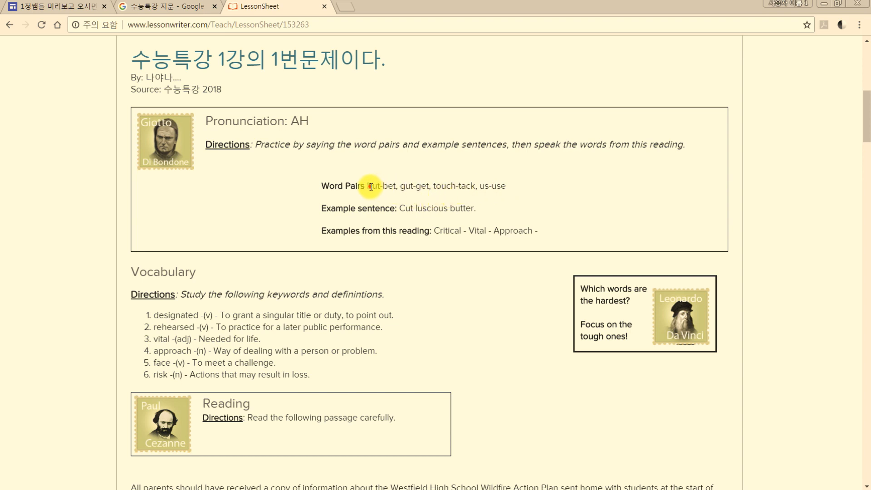
pyautogui.moveTo(372, 186); pyautogui.dragTo(498, 188)
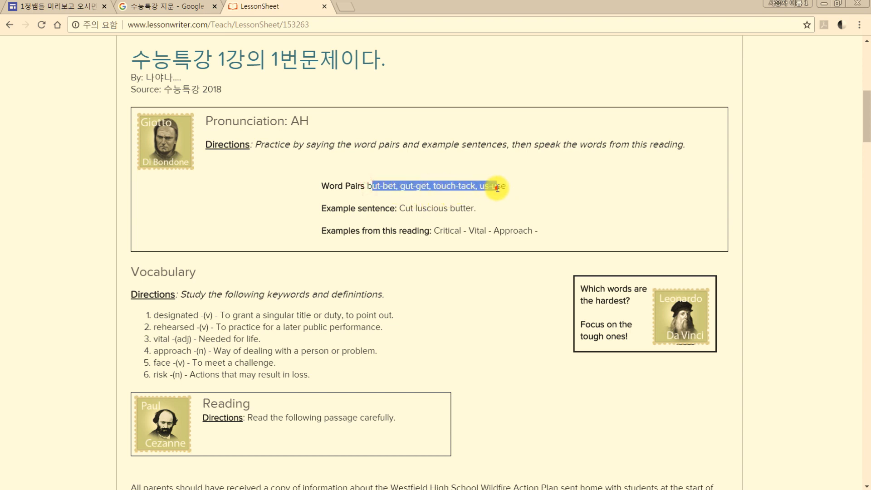
pyautogui.click(502, 188)
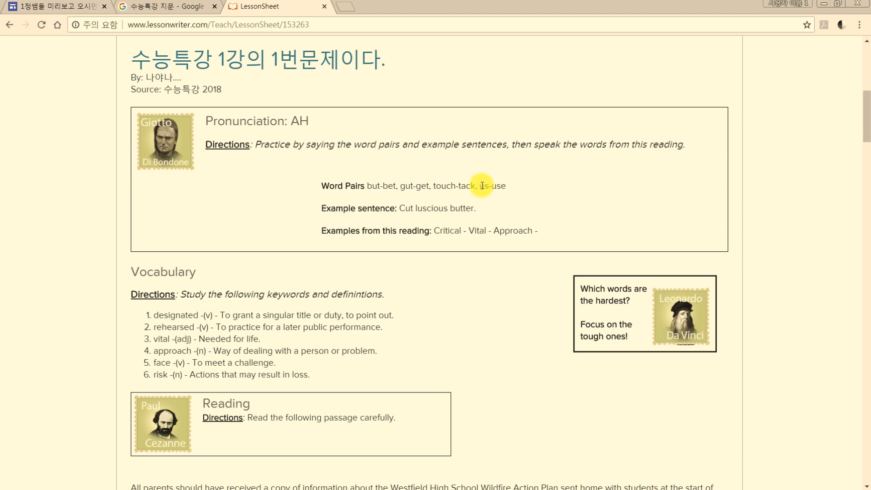
# Review the first four Comprehension Questions on the lesson sheet, from identifying an important quote to making connections with other texts
pyautogui.scroll(-6, 431, 186)
pyautogui.scroll(-2, 256, 202)
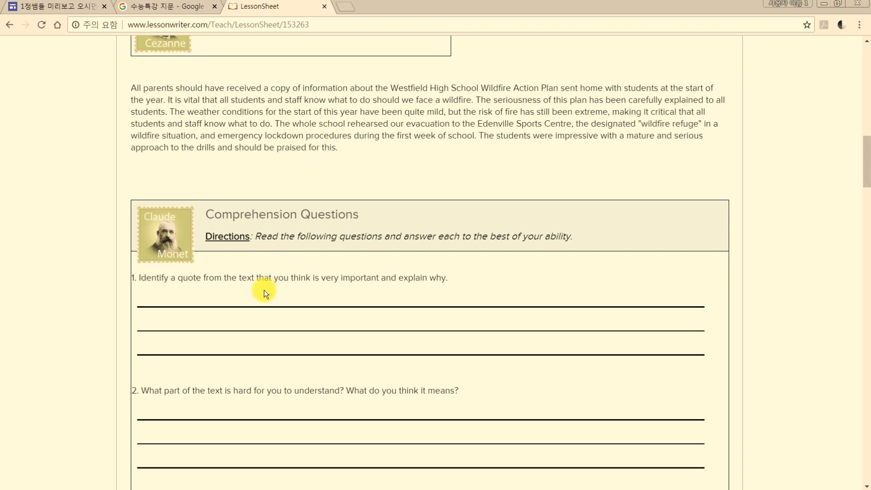
pyautogui.moveTo(272, 278); pyautogui.dragTo(396, 276)
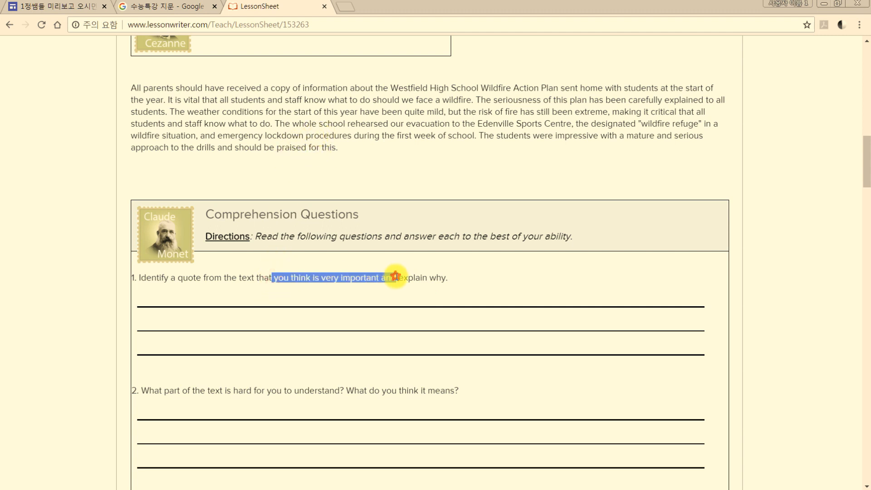
pyautogui.click(396, 277)
pyautogui.scroll(-2, 397, 277)
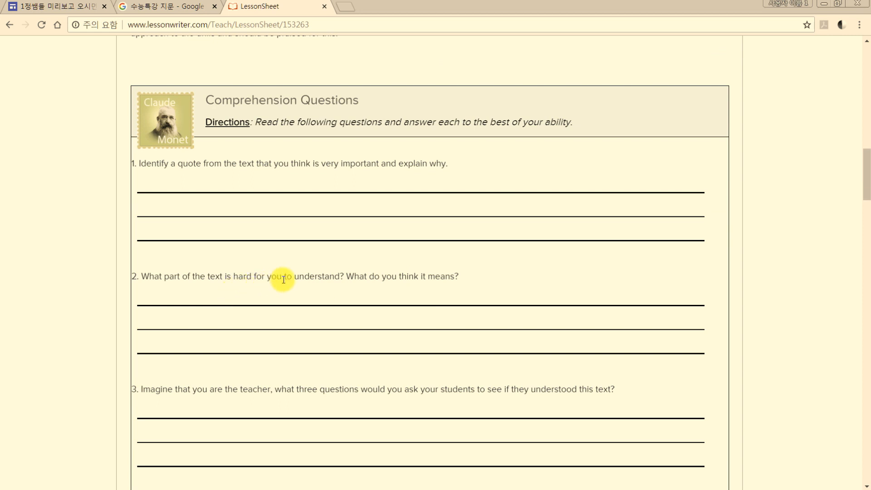
pyautogui.click(329, 278)
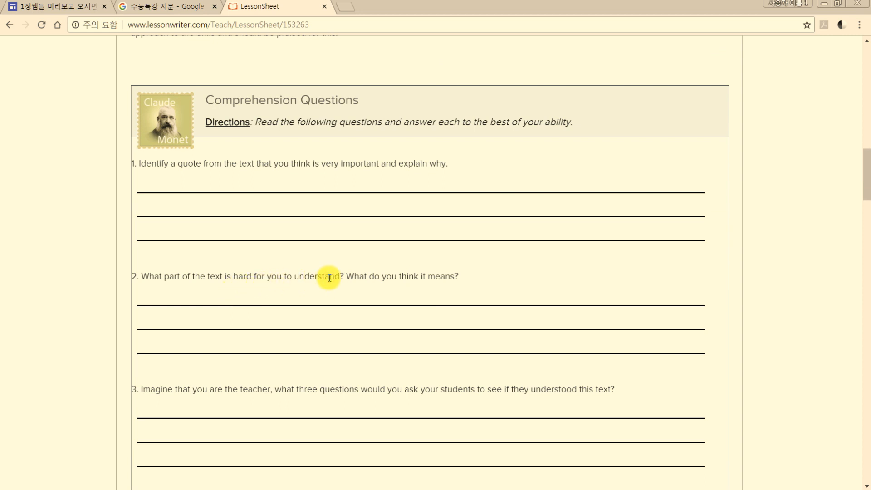
pyautogui.scroll(-4, 330, 278)
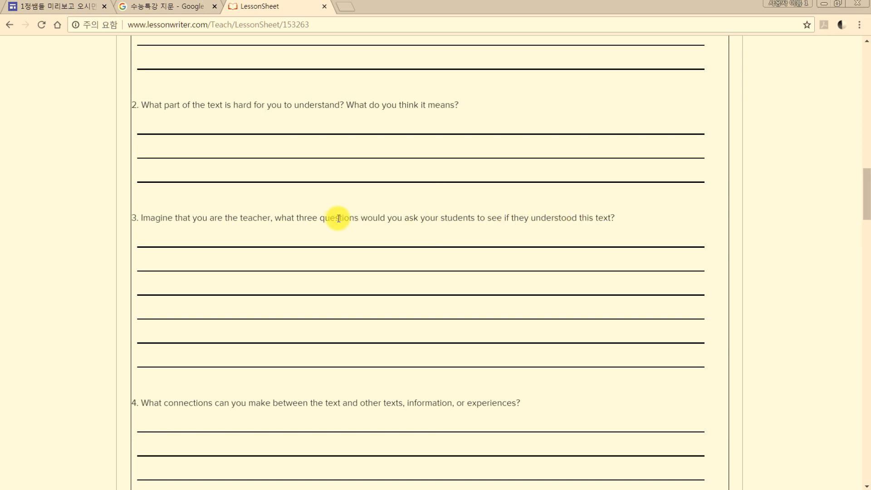
pyautogui.moveTo(336, 217); pyautogui.dragTo(408, 233)
pyautogui.click(408, 232)
pyautogui.scroll(8, 327, 230)
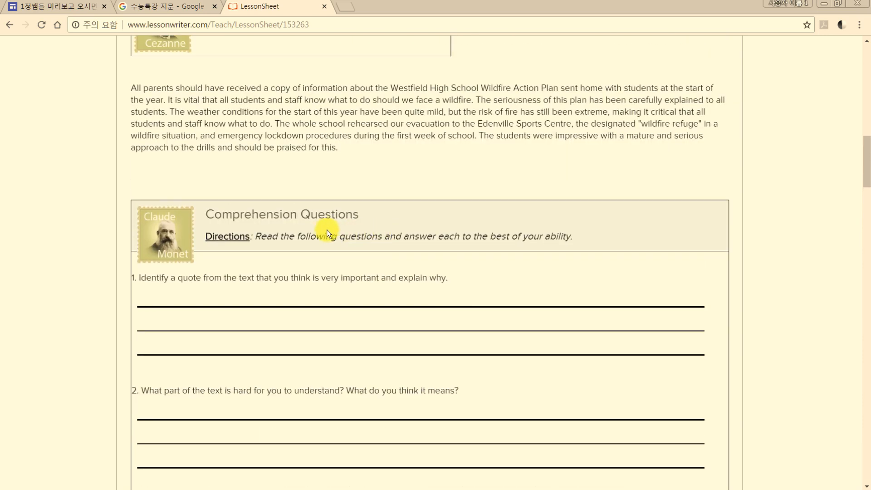
pyautogui.scroll(-12, 315, 224)
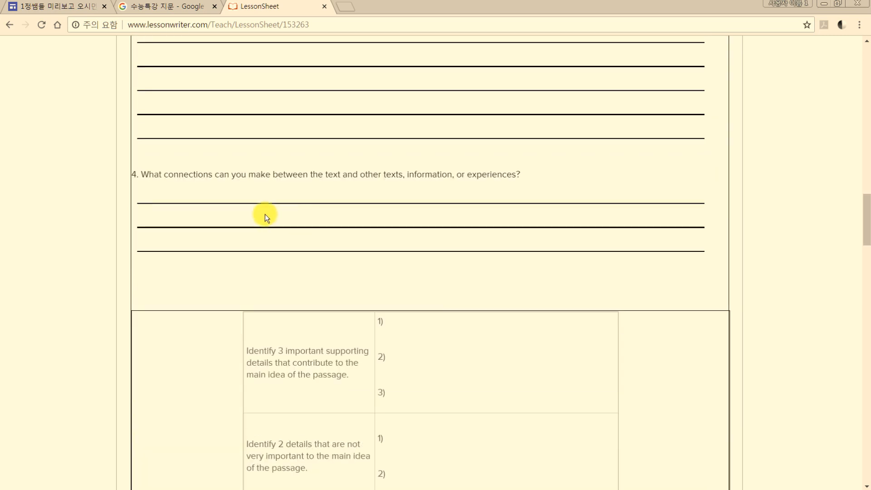
pyautogui.scroll(4, 265, 214)
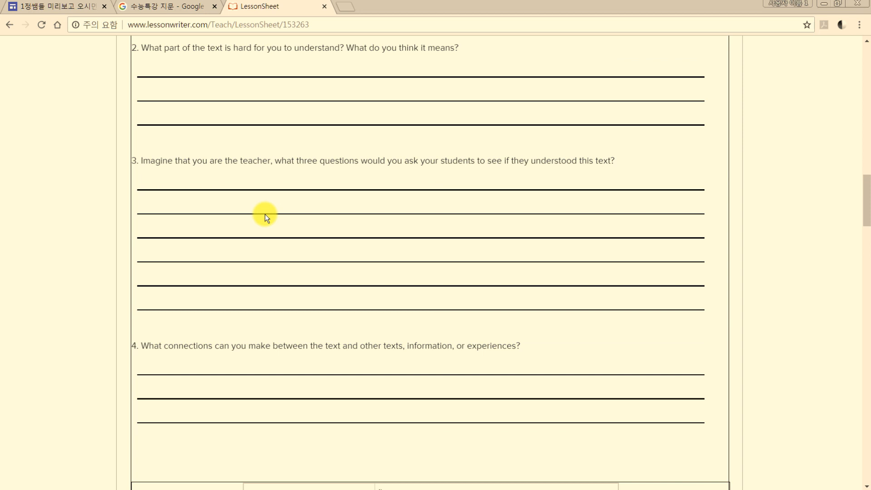
# Review the main-idea details table, the question on the text's purpose, and the Focus on Grammar section about the simple present
pyautogui.scroll(-8, 265, 214)
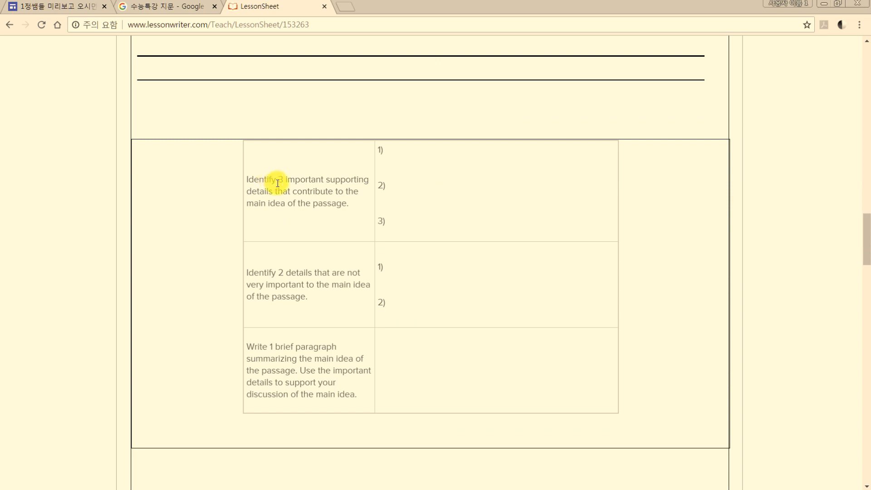
pyautogui.scroll(-3, 278, 183)
pyautogui.scroll(3, 342, 212)
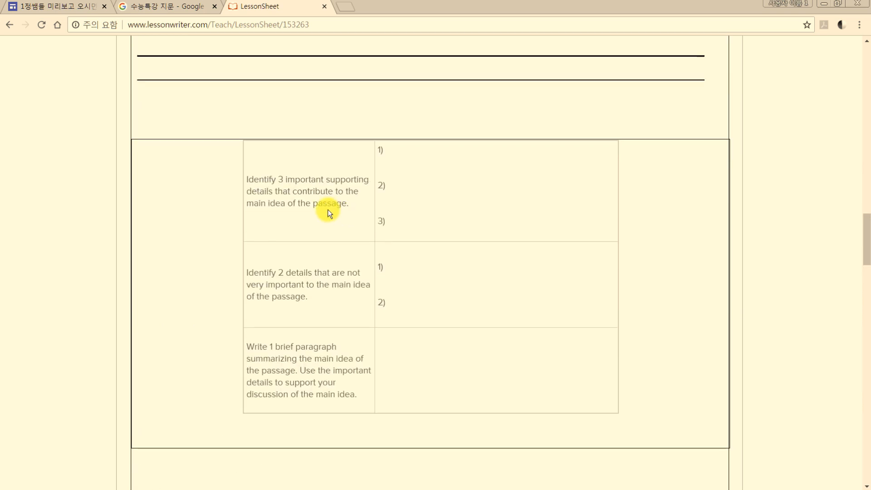
pyautogui.scroll(-7, 324, 208)
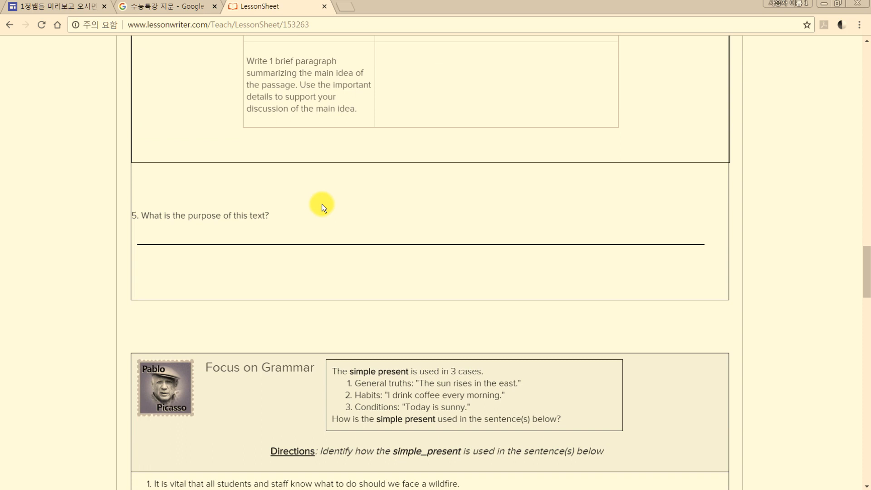
pyautogui.scroll(-2, 220, 169)
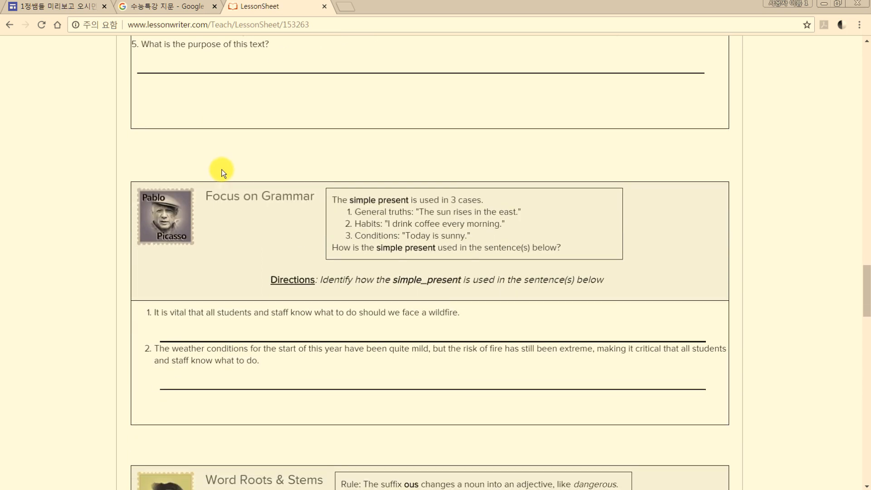
pyautogui.moveTo(242, 199); pyautogui.dragTo(308, 199)
pyautogui.click(282, 199)
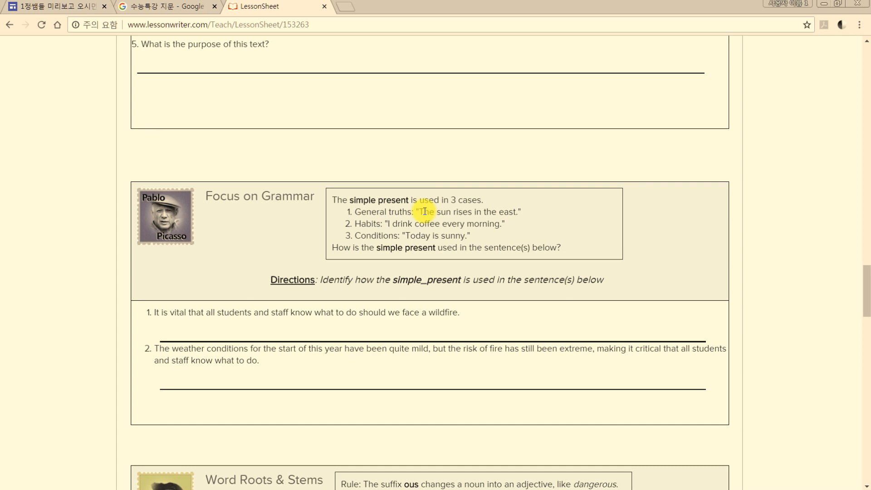
# Review the Word Roots & Stems section and the fill-in-the-blank, matching and sentence-writing Vocabulary Practice exercises
pyautogui.scroll(-8, 425, 211)
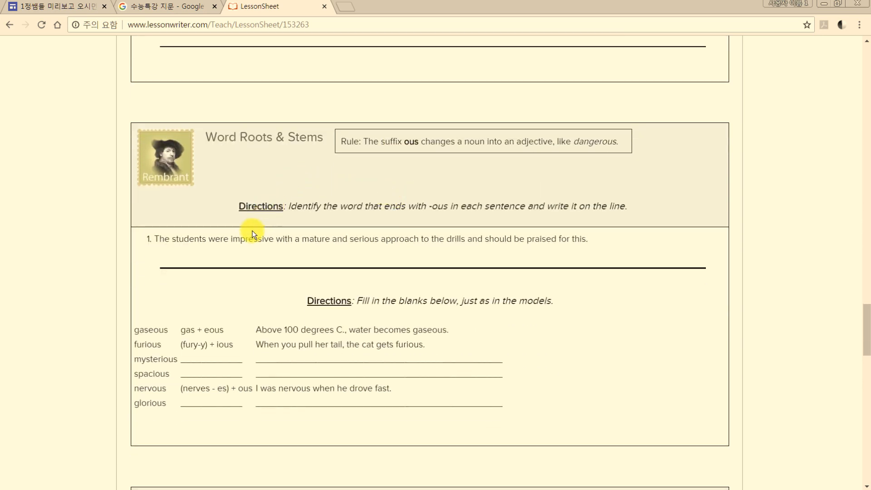
pyautogui.scroll(-8, 253, 230)
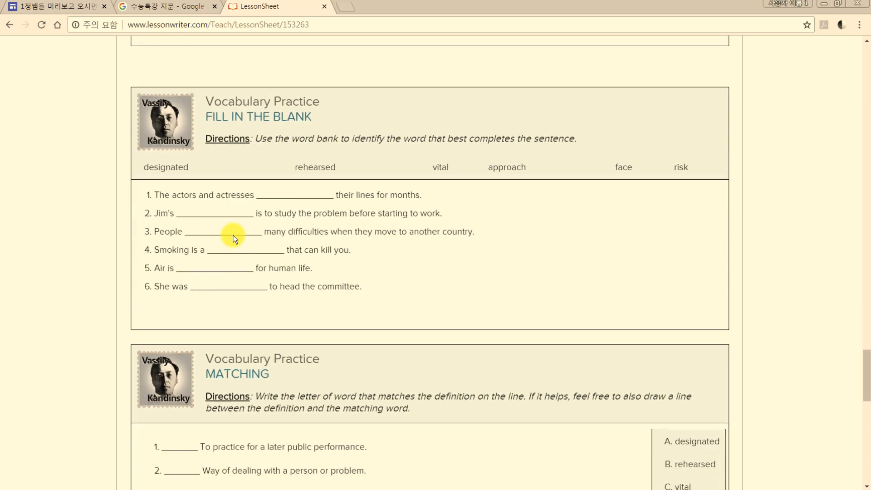
pyautogui.scroll(-10, 254, 218)
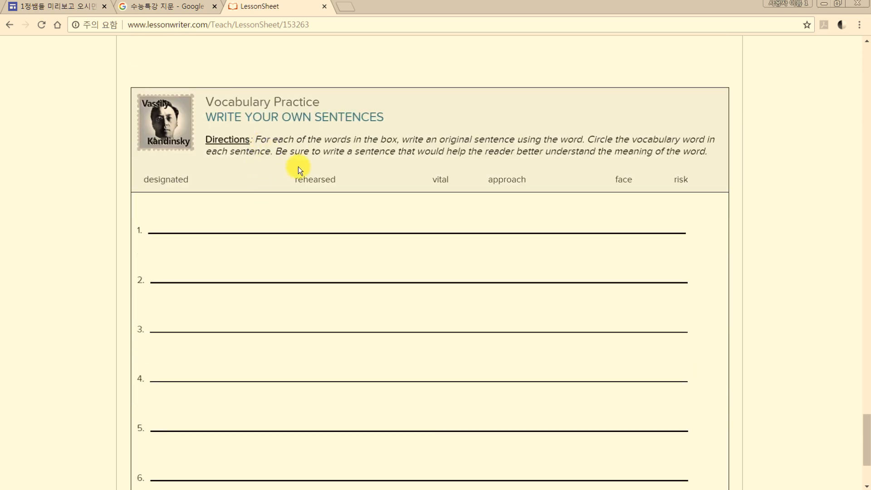
pyautogui.scroll(-3, 282, 208)
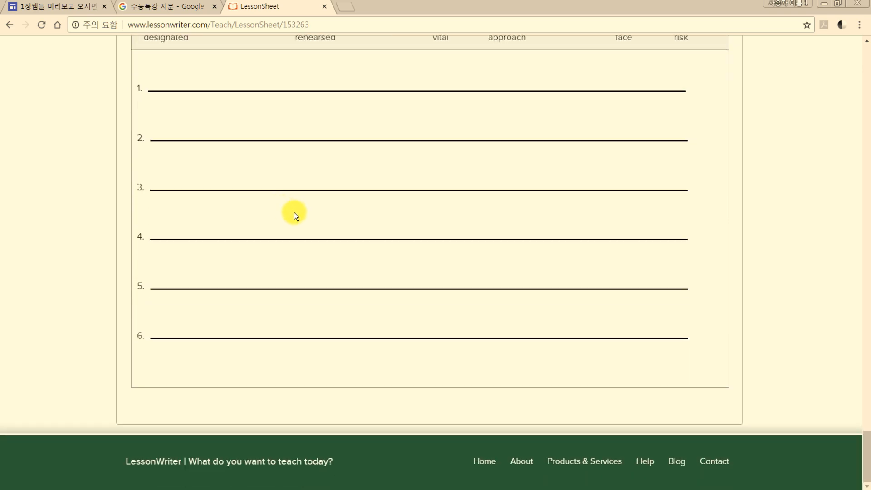
# Return to the start of the lesson page and expand the choice of versions to print, download or share on social media
pyautogui.scroll(7, 294, 212)
pyautogui.scroll(20, 294, 211)
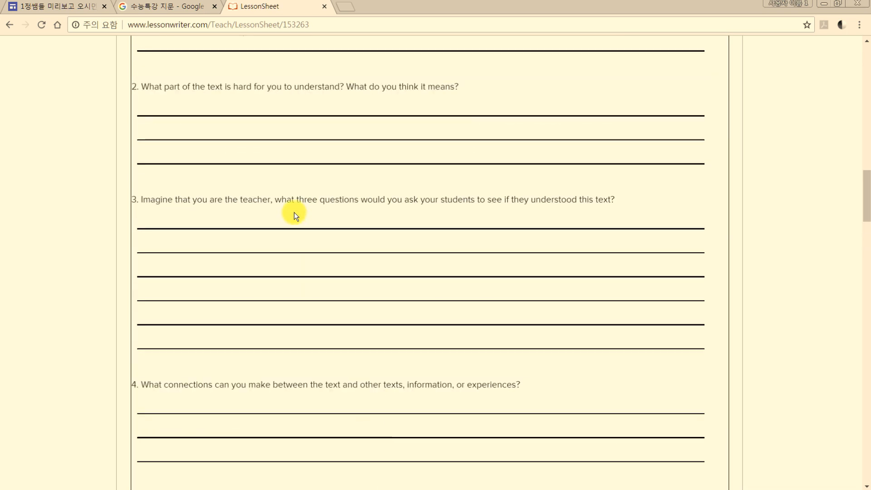
pyautogui.scroll(8, 294, 213)
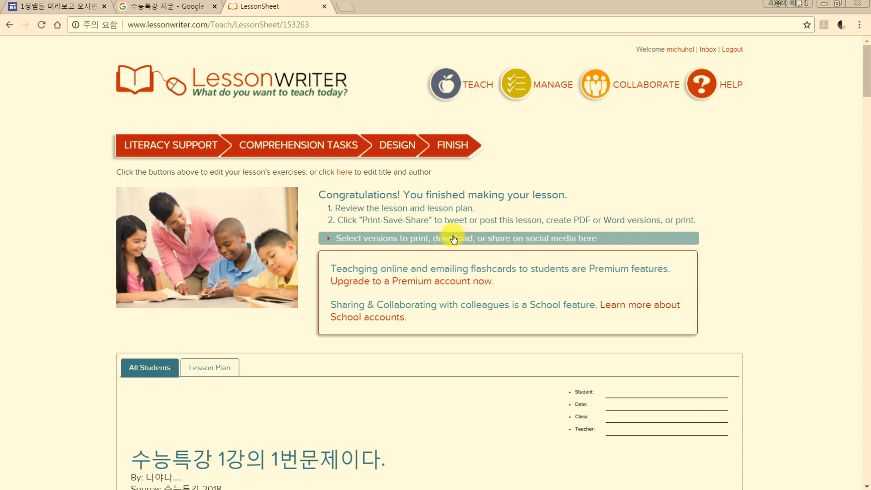
pyautogui.click(392, 239)
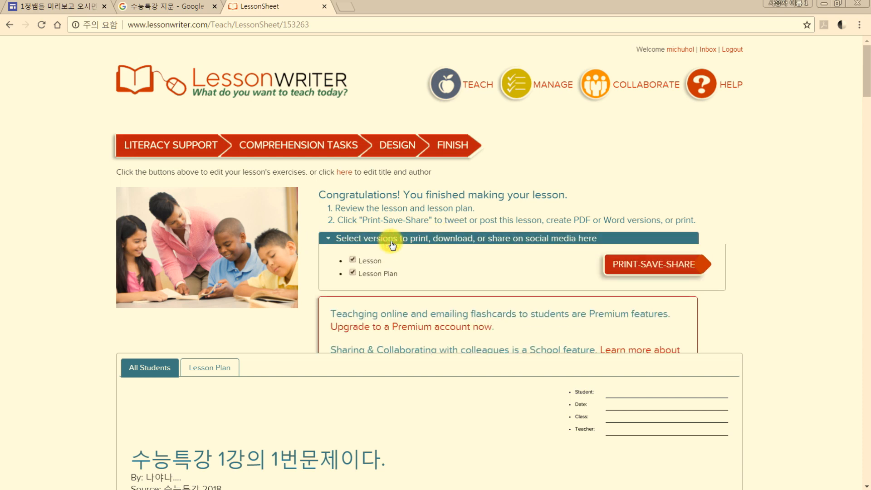
# Compare the All Students view with the Lesson Plan and review the plan's objectives, standards, activity table and answer keys
pyautogui.scroll(-3, 391, 250)
pyautogui.click(210, 253)
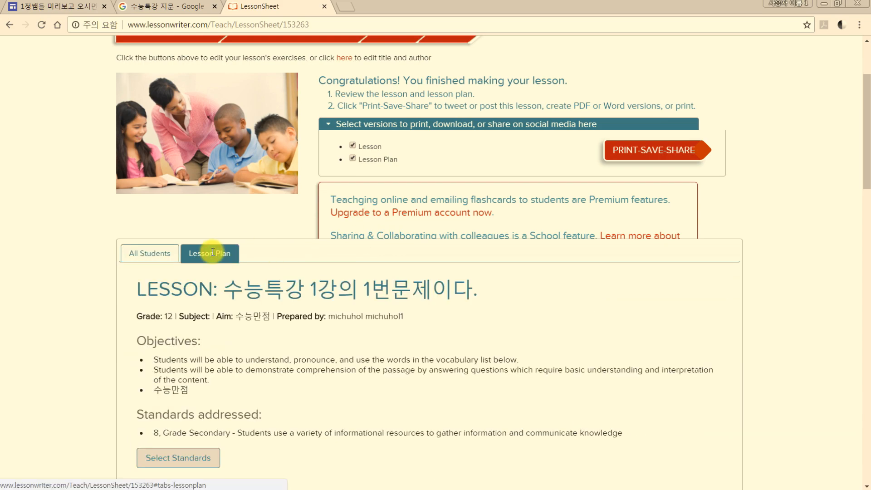
pyautogui.click(154, 261)
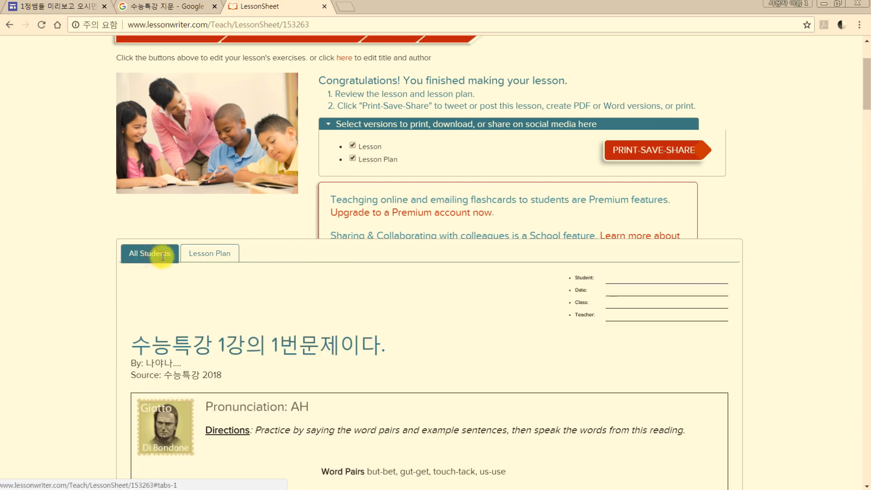
pyautogui.click(204, 256)
pyautogui.scroll(-10, 212, 262)
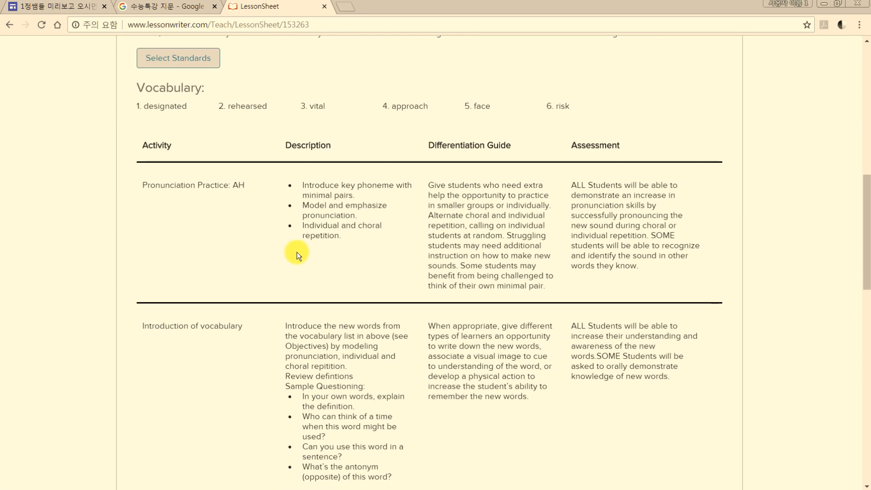
pyautogui.scroll(-20, 343, 230)
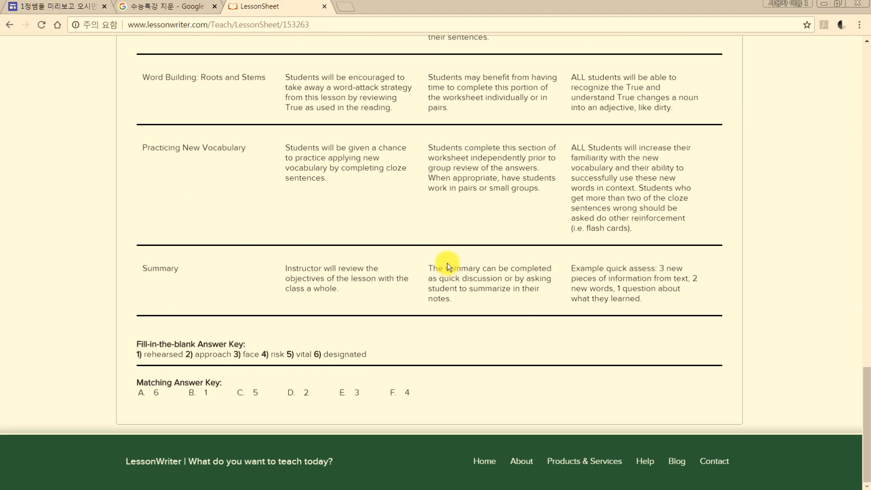
pyautogui.scroll(20, 416, 262)
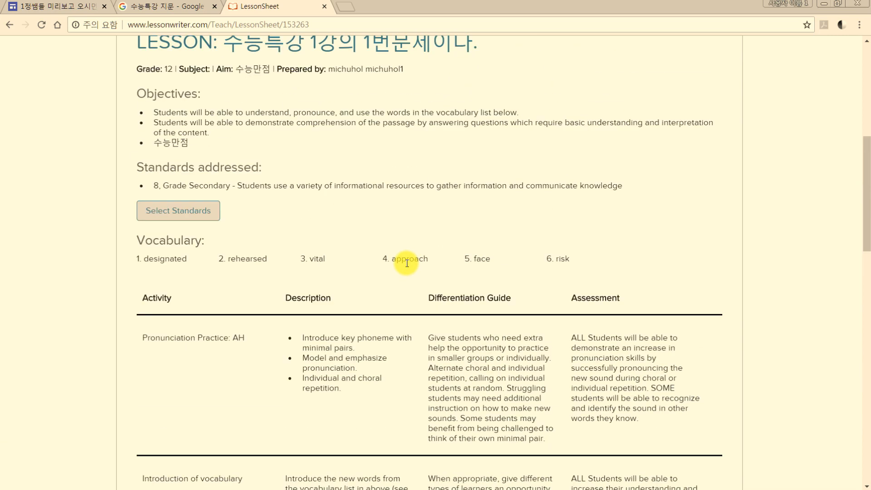
pyautogui.scroll(6, 407, 263)
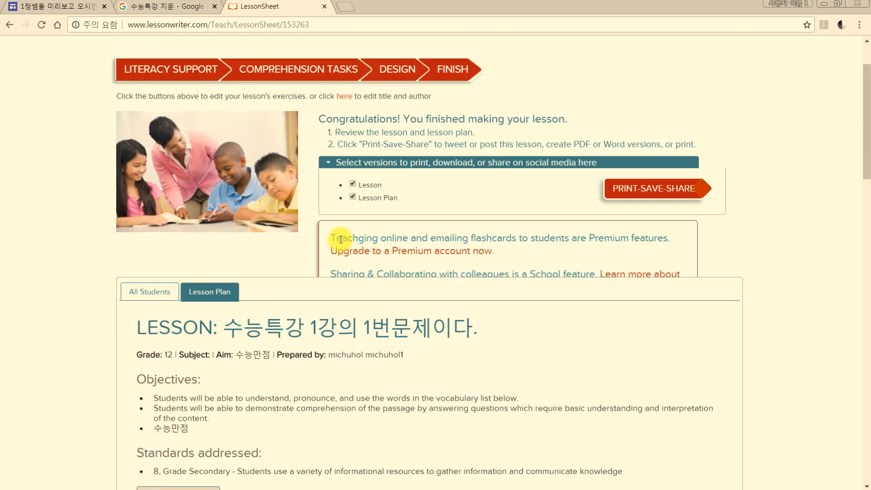
# Open the print, save and share page with both the Lesson and Lesson Plan versions included
pyautogui.click(648, 190)
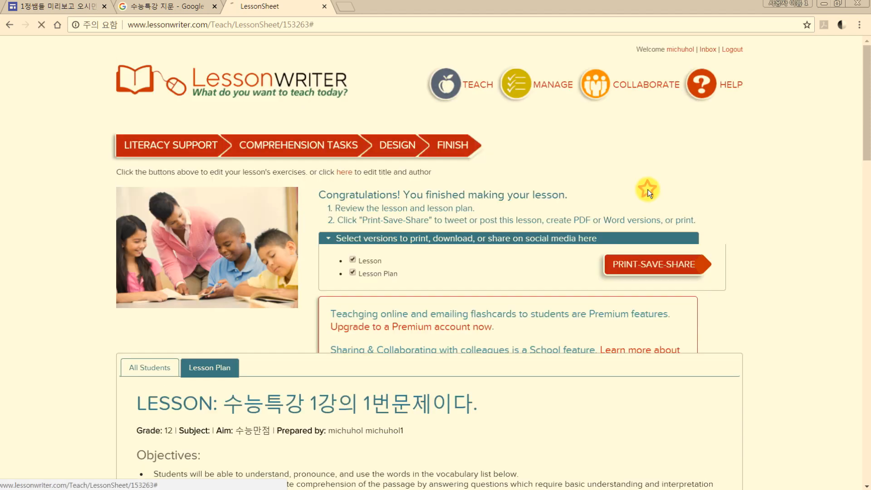
pyautogui.click(640, 261)
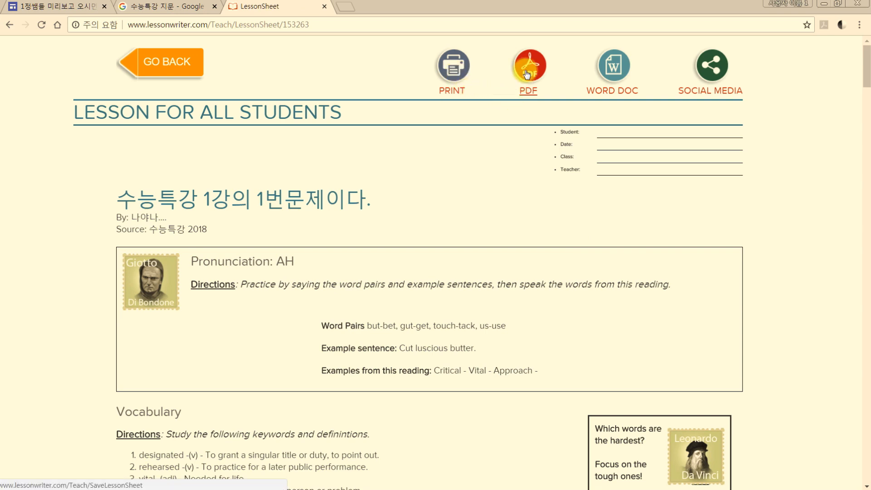
# Preview printing the lesson for all students without printing it, and try to export the lesson as a PDF
pyautogui.click(454, 68)
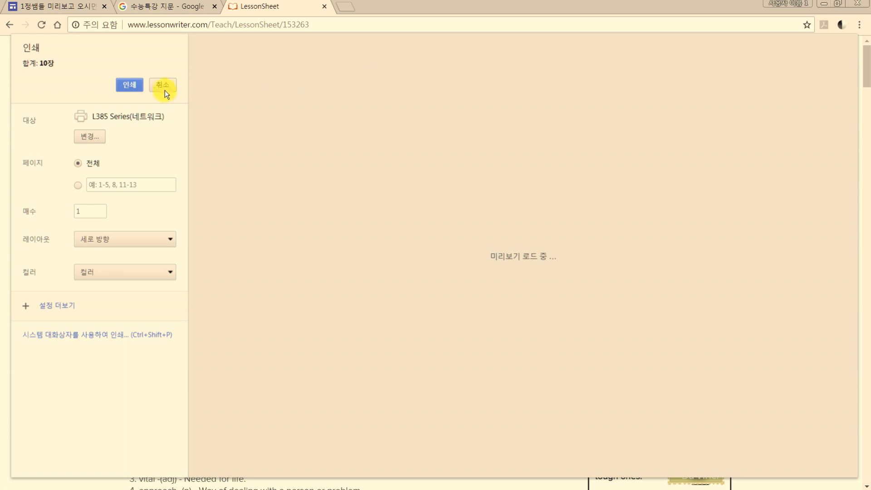
pyautogui.click(163, 87)
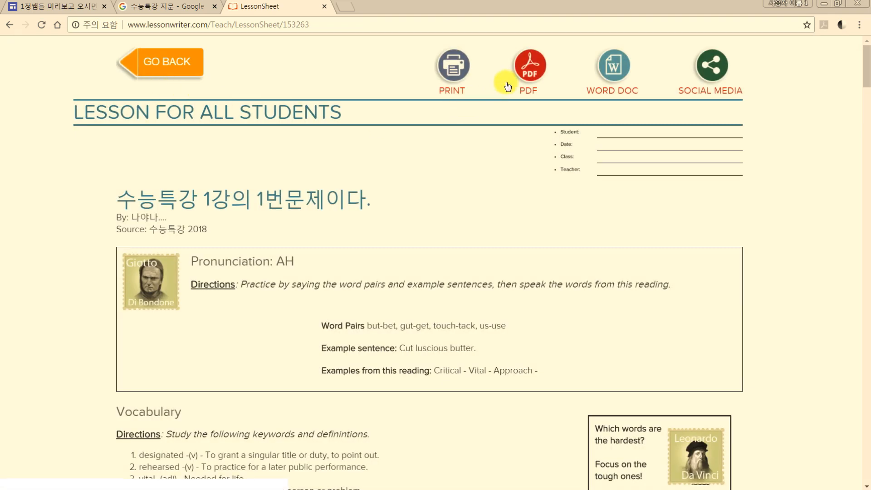
pyautogui.click(519, 72)
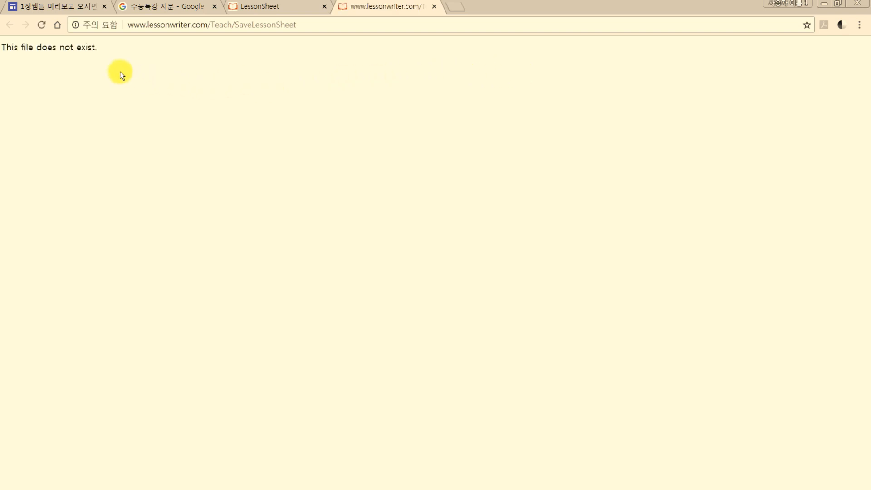
pyautogui.click(435, 7)
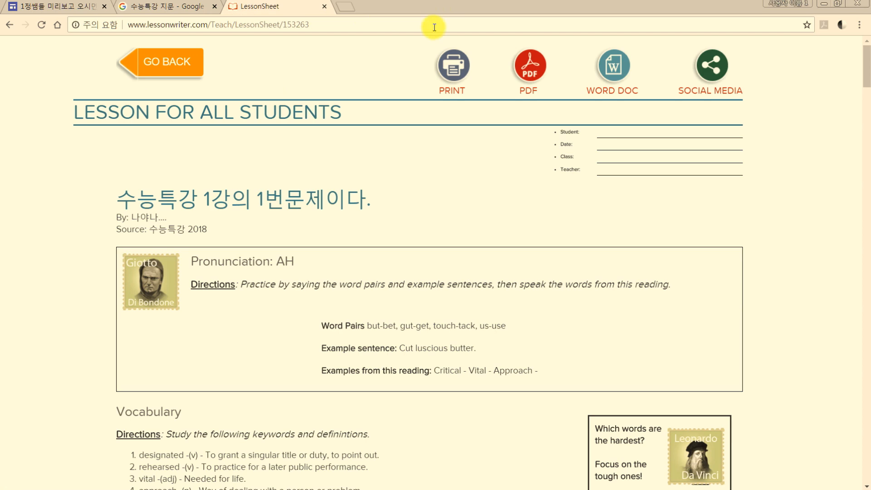
# Download the lesson as a Word document, open it in Word, and look through its vocabulary and comprehension question sections
pyautogui.click(615, 70)
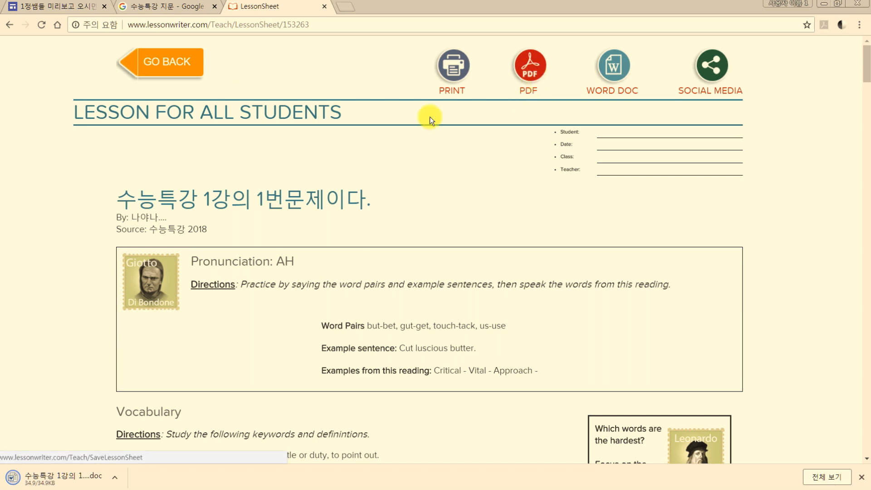
pyautogui.click(45, 481)
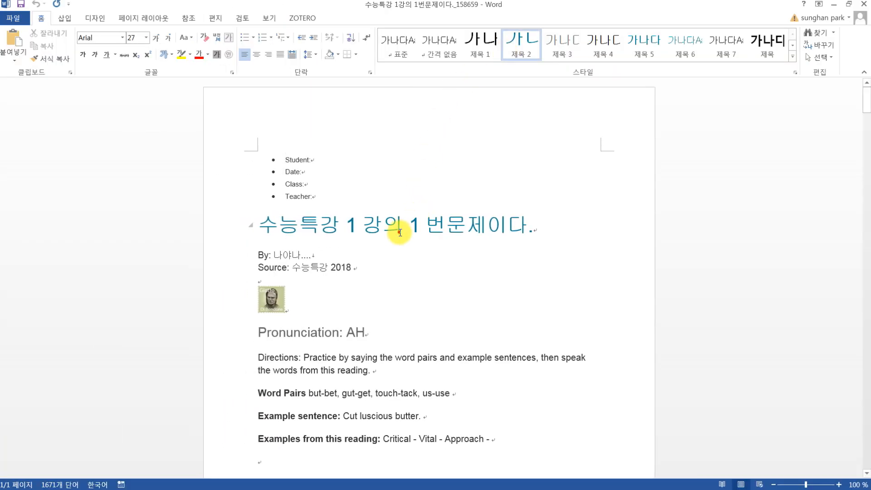
pyautogui.click(401, 229)
pyautogui.scroll(-10, 400, 232)
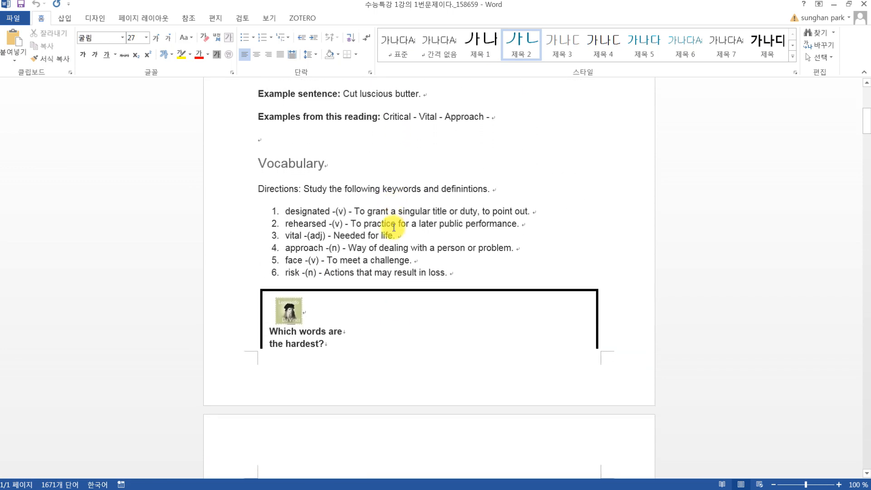
pyautogui.scroll(-10, 391, 227)
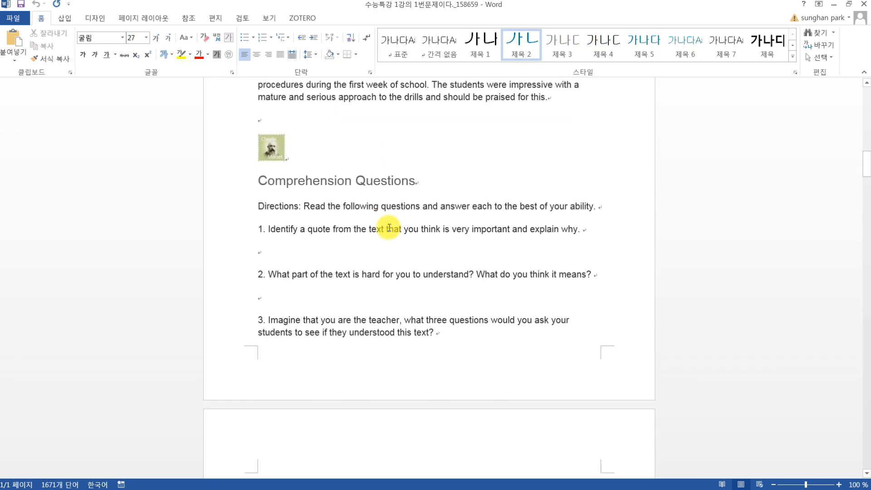
pyautogui.click(355, 227)
pyautogui.scroll(-8, 355, 227)
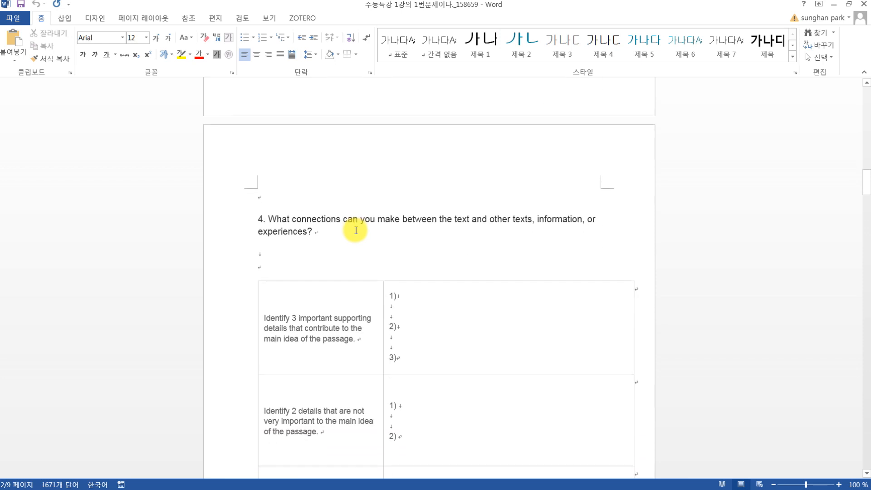
# Try deleting comprehension question 4, part of the Focus on Grammar text, and the simple present exercise from the Word document
pyautogui.moveTo(323, 152); pyautogui.dragTo(177, 136)
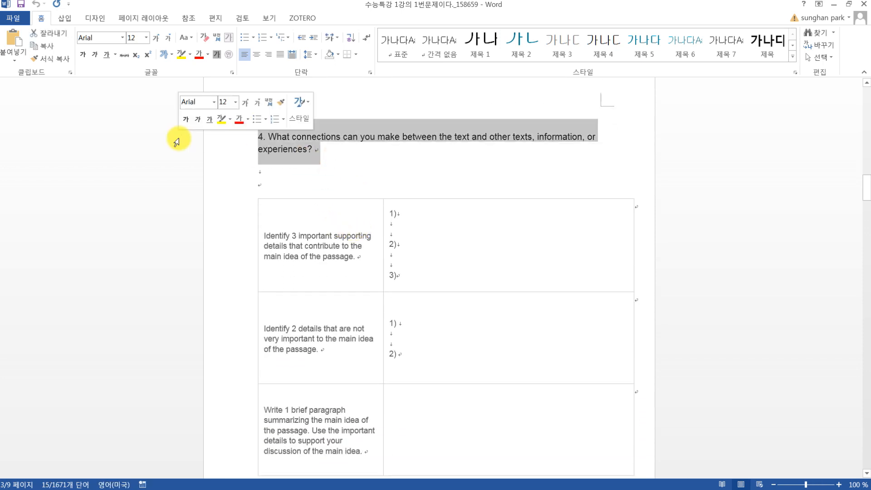
pyautogui.press('Delete')
pyautogui.scroll(-5, 296, 168)
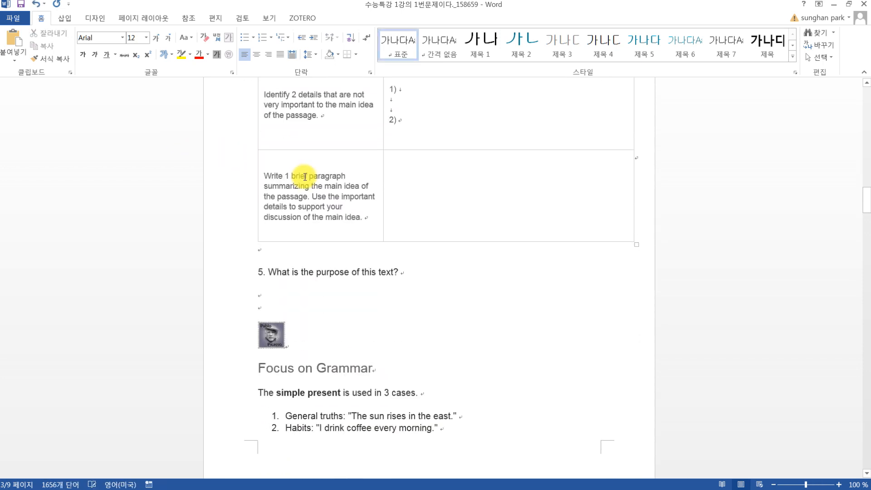
pyautogui.moveTo(312, 328); pyautogui.dragTo(488, 411)
pyautogui.press('Delete')
pyautogui.scroll(-3, 427, 375)
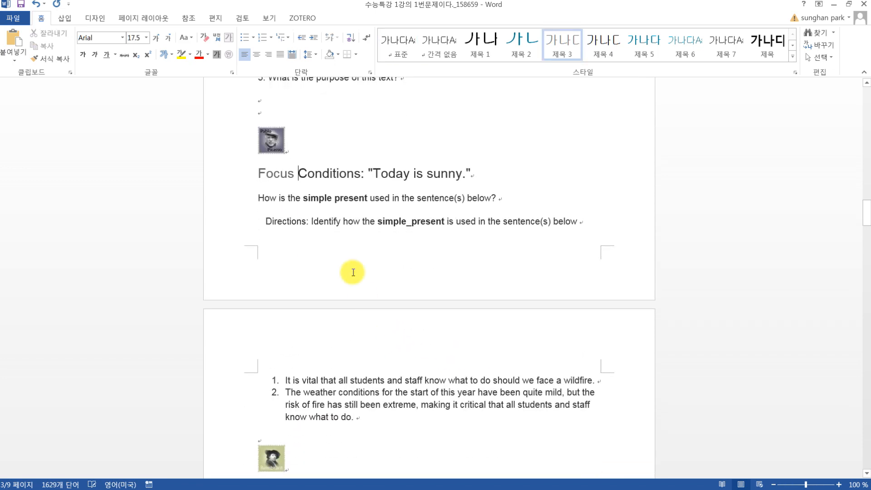
pyautogui.moveTo(331, 235); pyautogui.dragTo(465, 411)
pyautogui.press('Delete')
# Look over the Word Roots & Stems and Vocabulary Practice sections and close the Word document without saving the changes
pyautogui.scroll(-3, 459, 404)
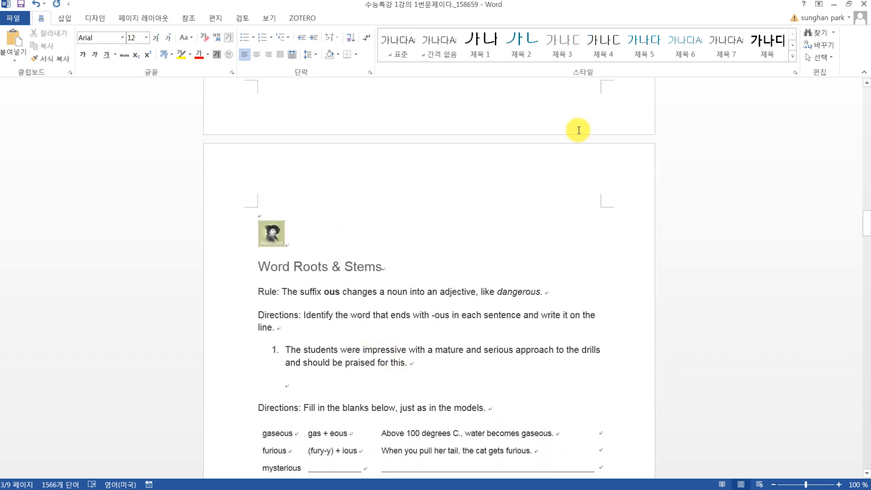
pyautogui.scroll(-4, 409, 230)
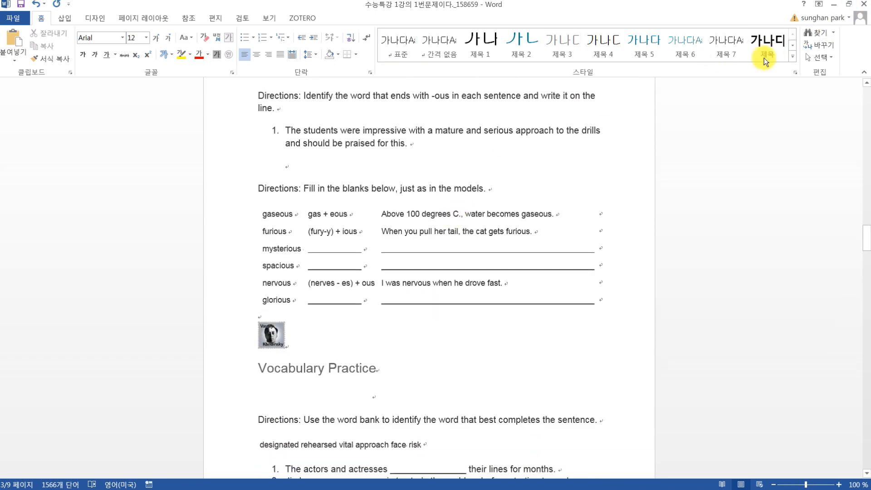
pyautogui.click(864, 12)
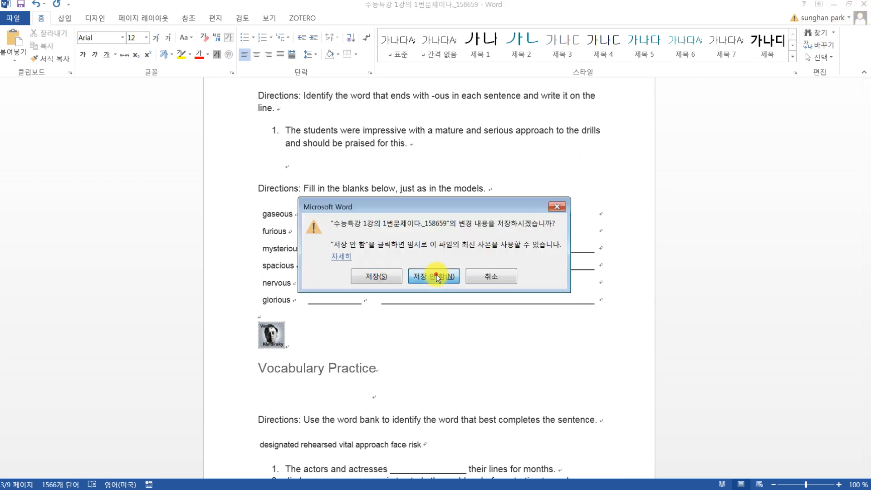
pyautogui.click(436, 274)
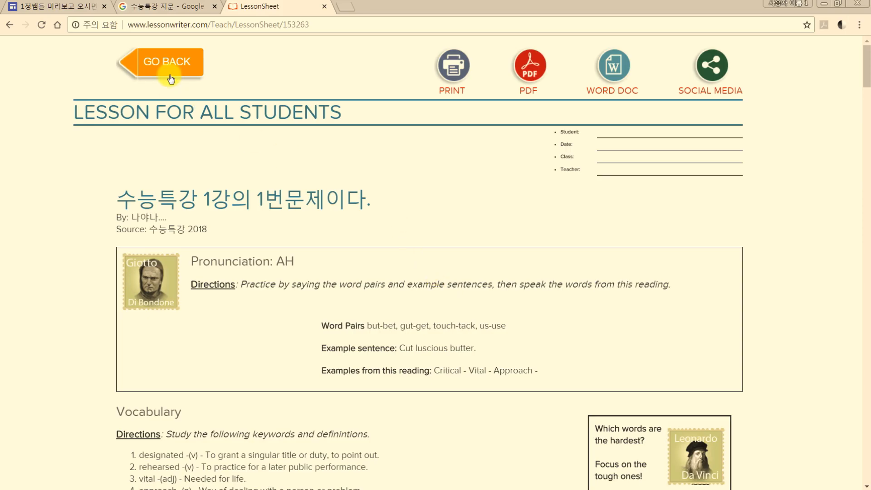
# Leave the print page, open the form for making a new lesson from text in the teaching area, and look over its fields
pyautogui.click(171, 79)
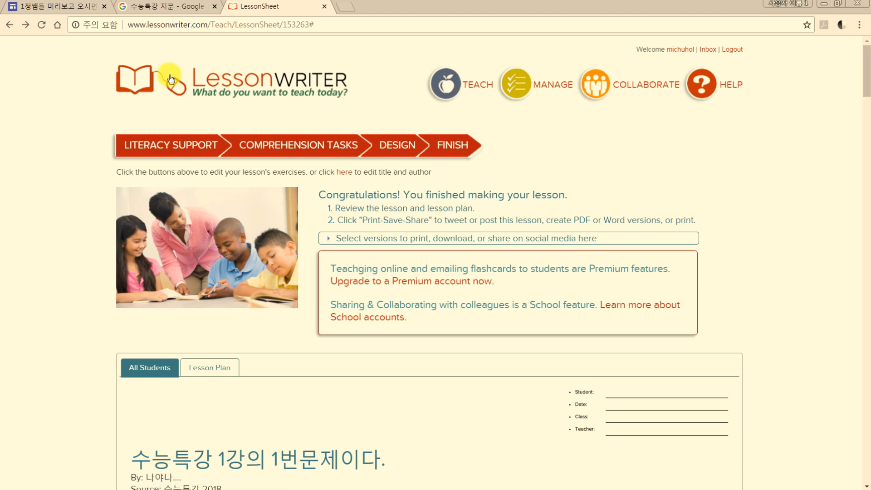
pyautogui.scroll(-4, 255, 101)
pyautogui.scroll(3, 211, 115)
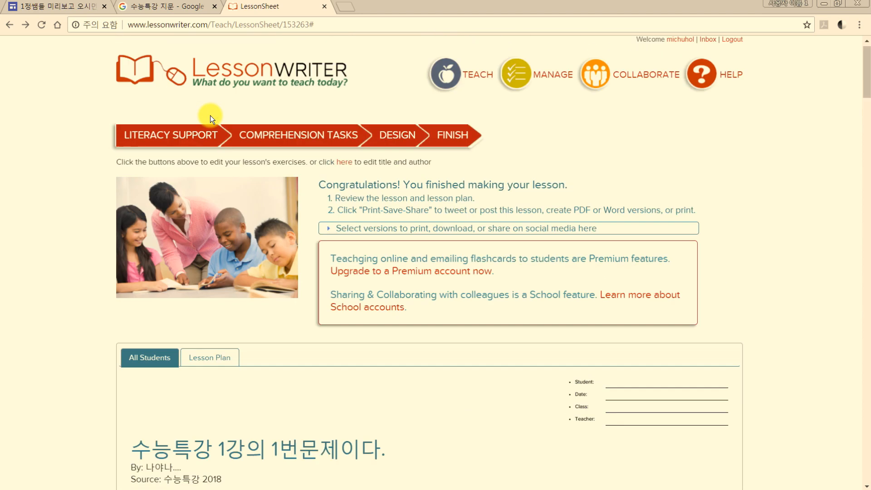
pyautogui.click(463, 92)
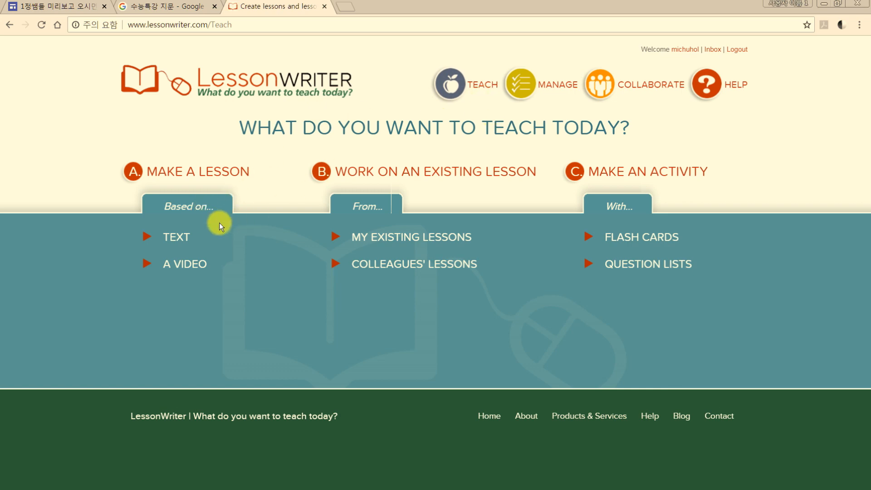
pyautogui.click(184, 235)
pyautogui.scroll(-1, 184, 235)
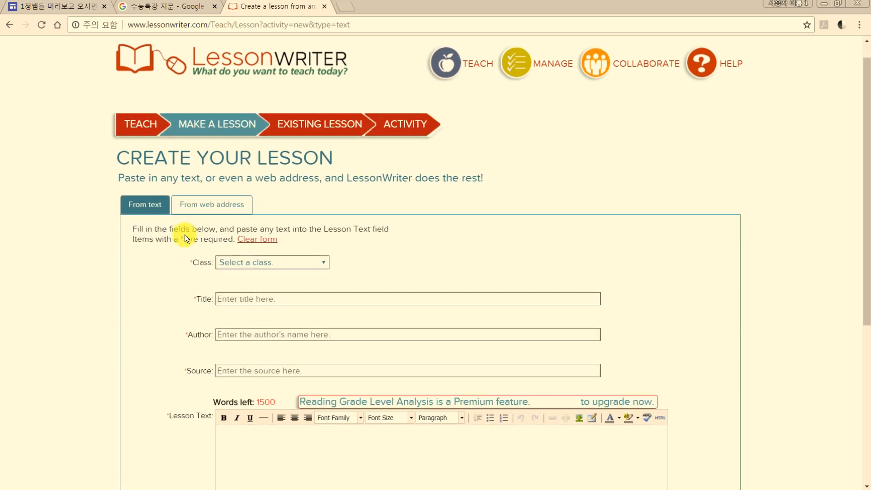
pyautogui.scroll(-3, 191, 232)
pyautogui.scroll(4, 205, 218)
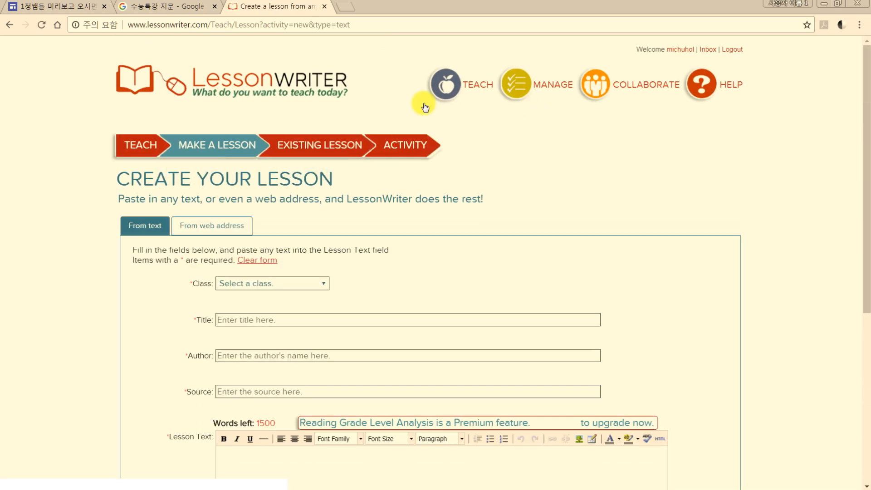
# Open the saved lesson "수능특강 1강의 1번문제이다." from the existing lessons and look over its content
pyautogui.click(320, 145)
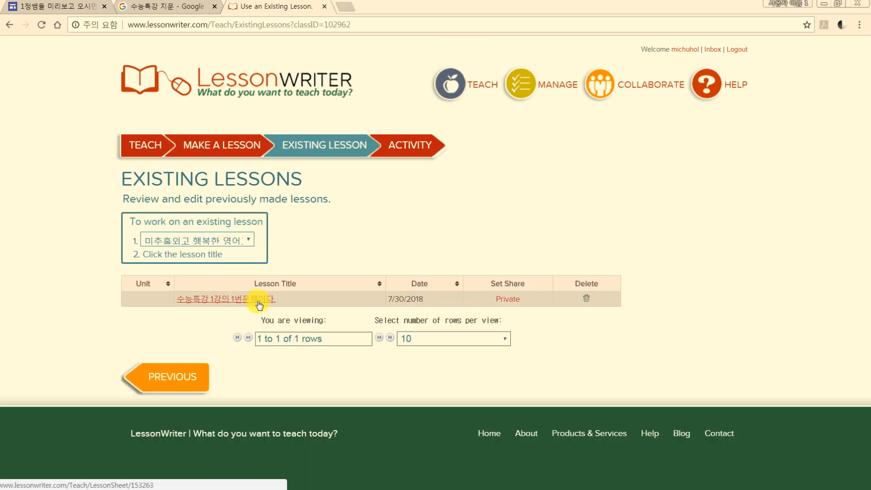
pyautogui.click(258, 301)
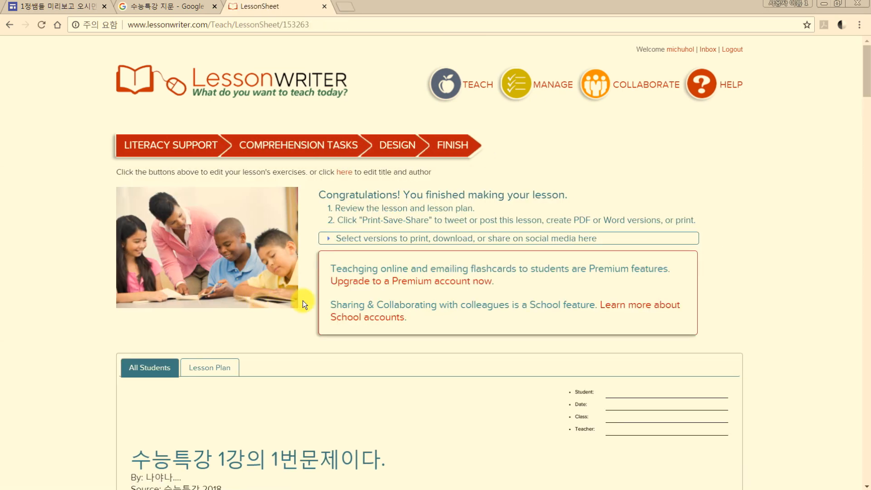
pyautogui.scroll(-2, 338, 317)
pyautogui.scroll(-10, 341, 309)
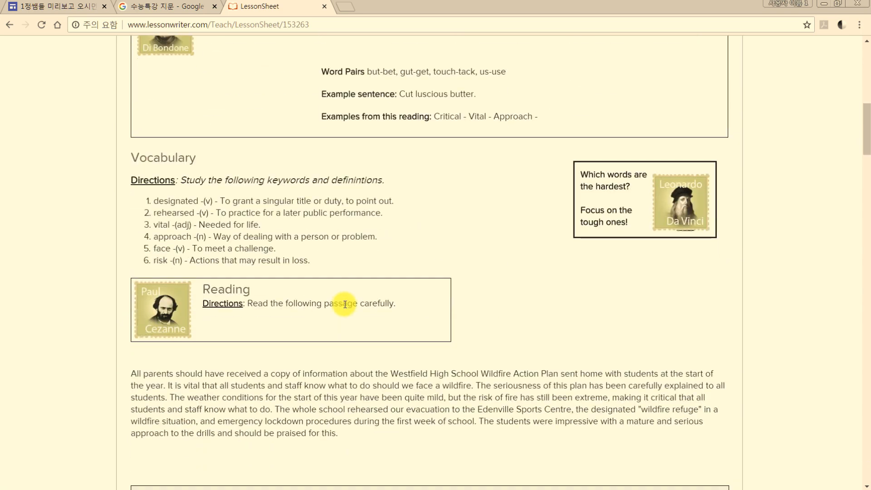
pyautogui.scroll(12, 346, 301)
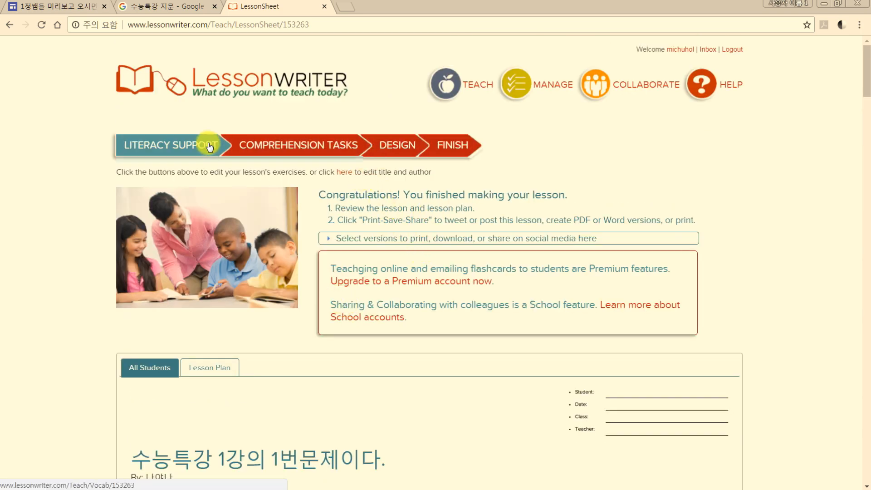
# Return to the LessonWriter home page and start a new text-based lesson from the teaching area
pyautogui.click(154, 150)
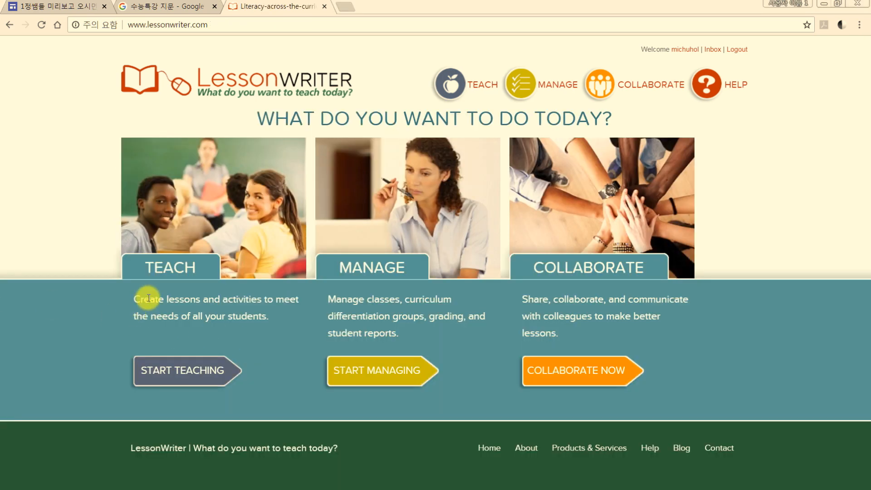
pyautogui.click(188, 370)
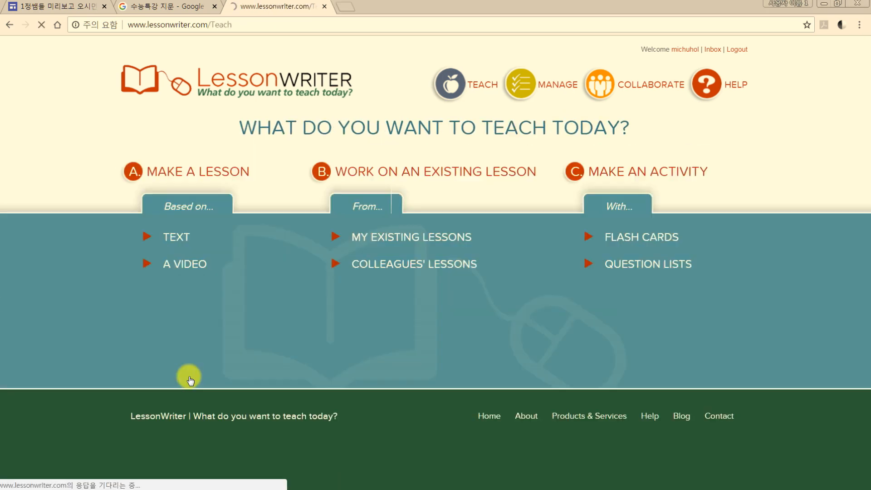
pyautogui.click(243, 88)
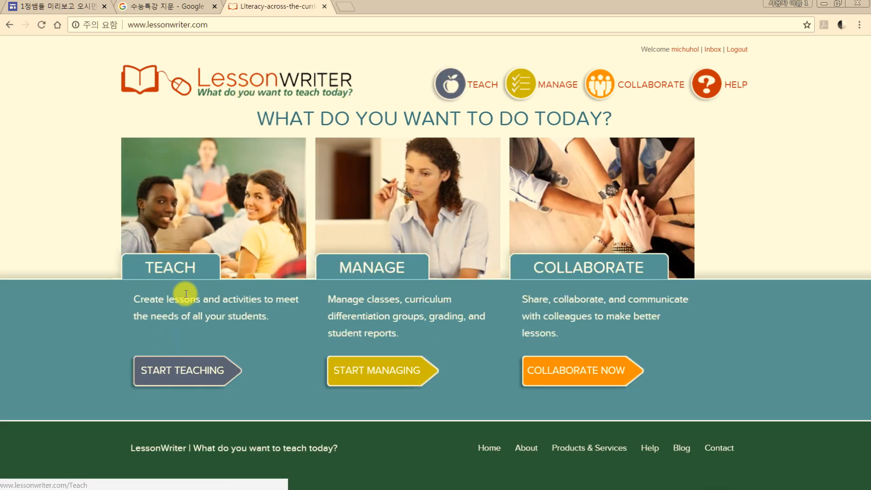
pyautogui.click(195, 380)
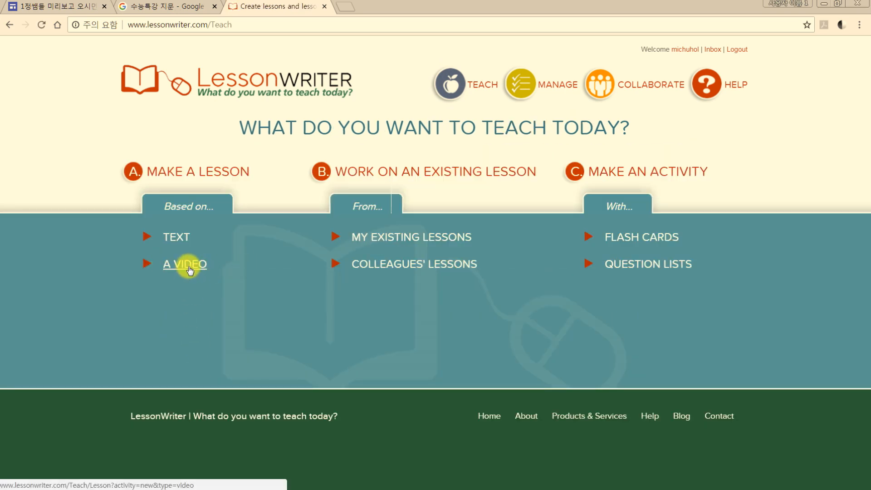
pyautogui.click(177, 239)
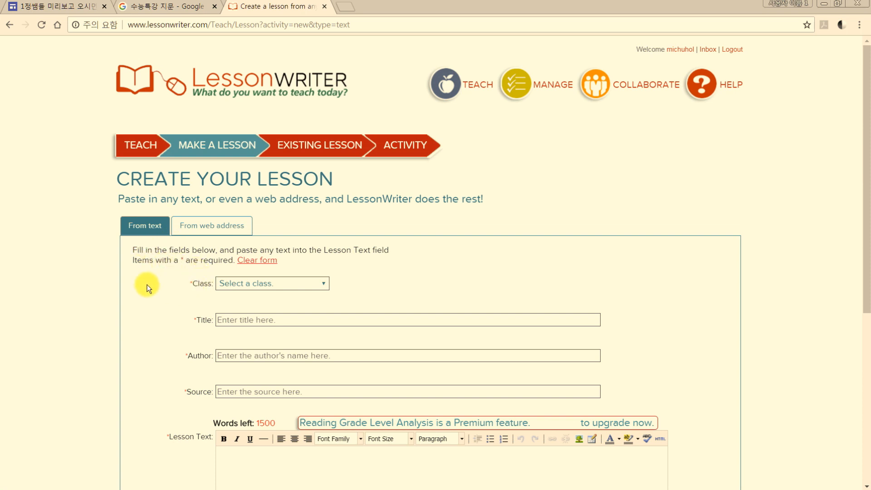
# Set the new lesson to be created from a web address and assign it to the existing 미추홀외고 행복한 영어 class
pyautogui.click(213, 229)
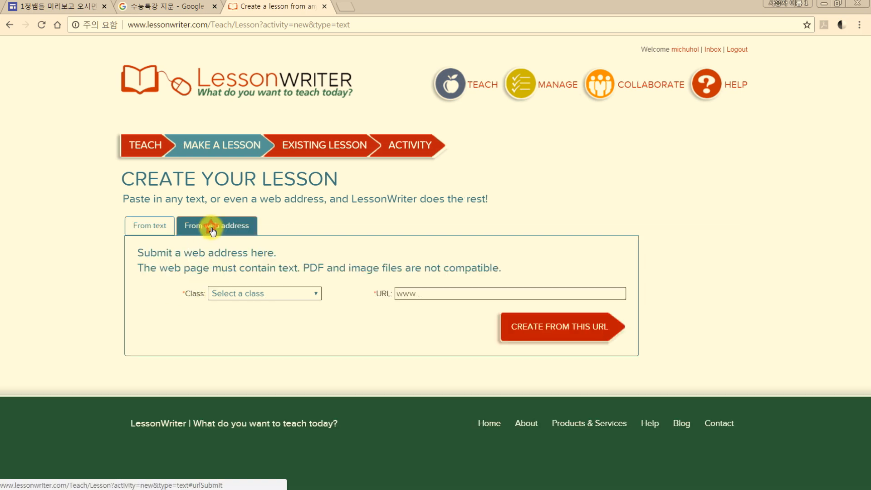
pyautogui.click(244, 298)
pyautogui.click(237, 316)
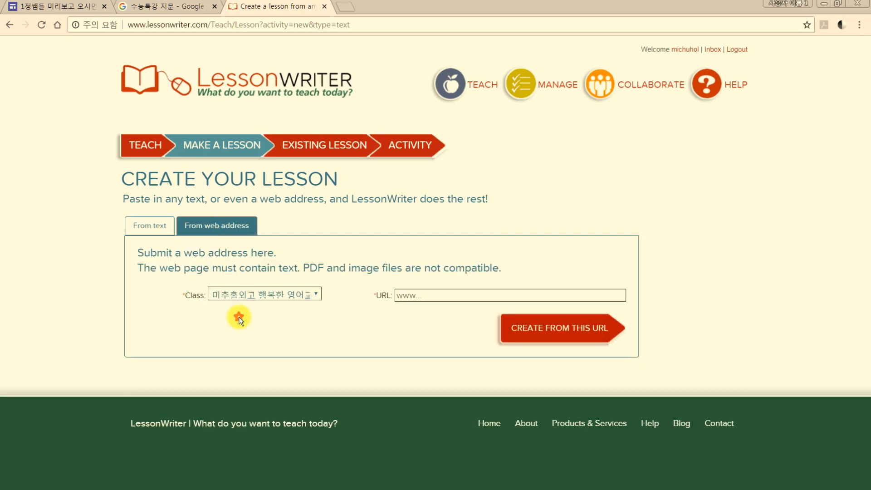
# Load cnn.com in a new browser tab and close the Google search tab for 수능특강 지문
pyautogui.click(347, 10)
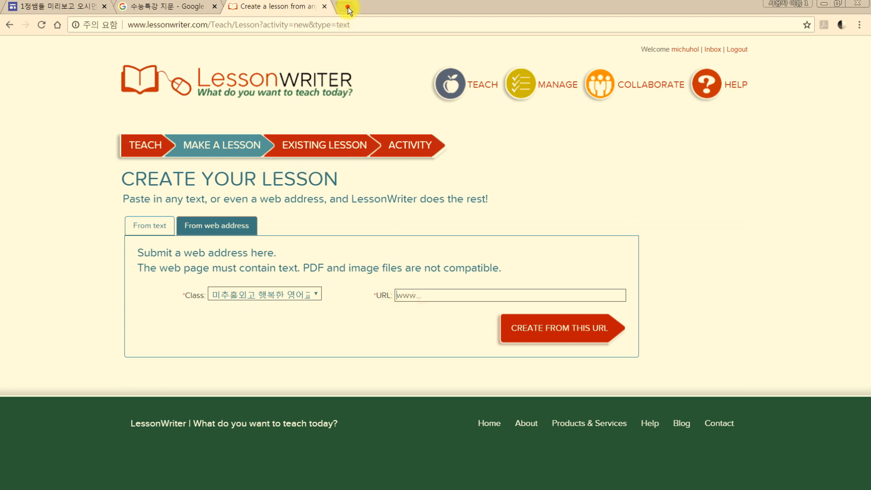
pyautogui.write('추ㅜ')
pyautogui.press('BackSpace')
pyautogui.press('BackSpace')
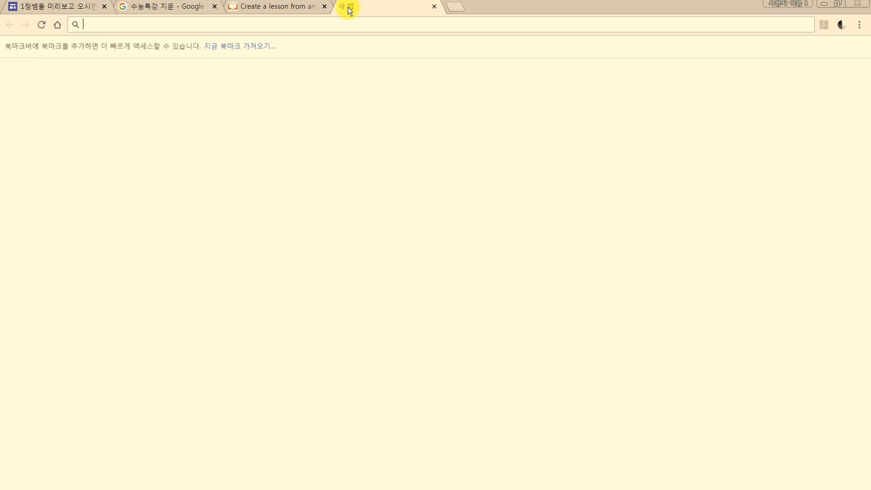
pyautogui.write('cnn.c')
pyautogui.press('Return')
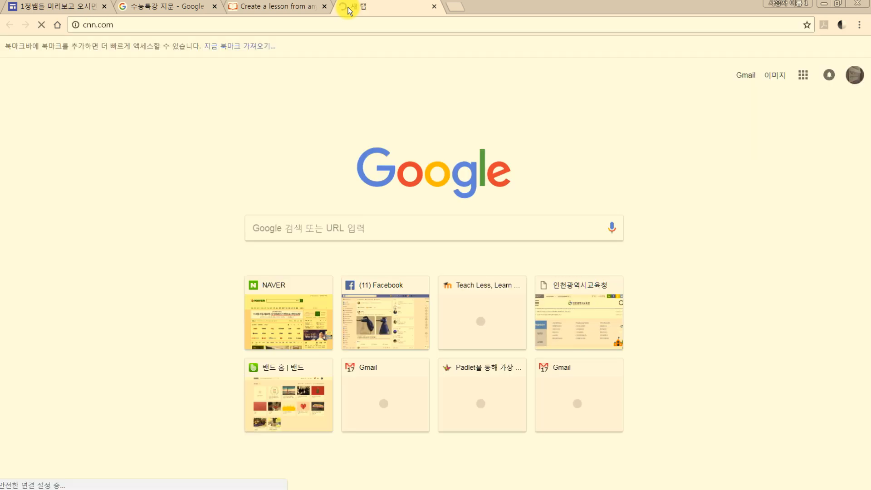
pyautogui.click(216, 9)
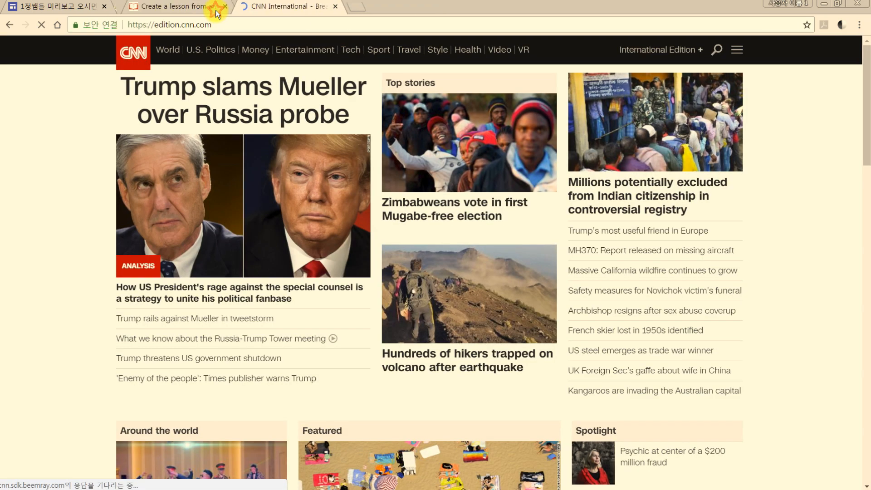
# Open CNN's "Trump slams Mueller over Russia probe" article, copy its web address, and create the LessonWriter lesson from that URL
pyautogui.click(241, 87)
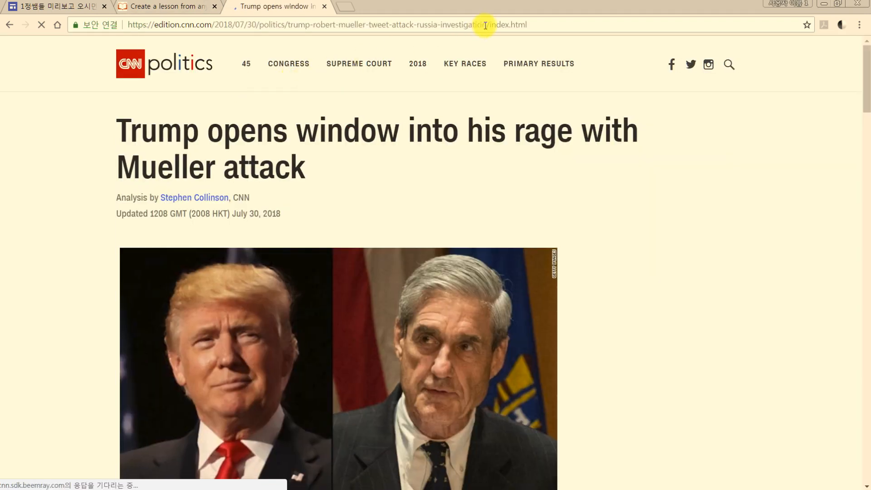
pyautogui.click(543, 24)
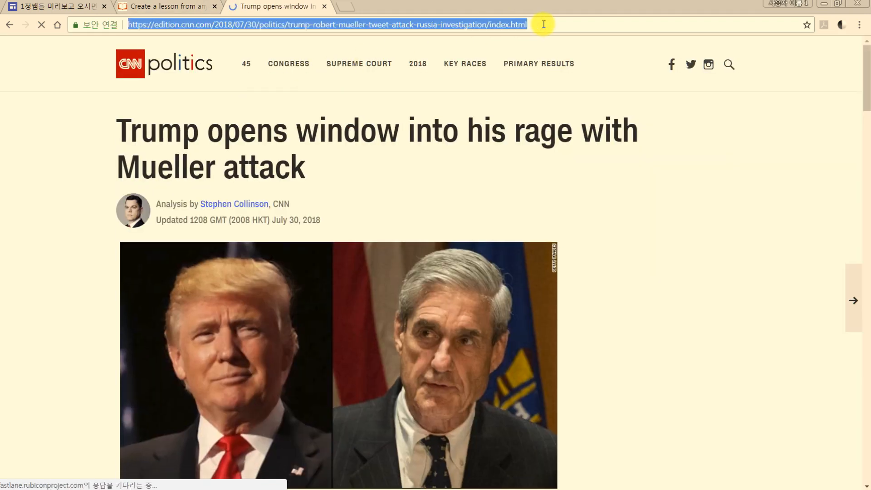
pyautogui.click(164, 10)
pyautogui.click(428, 296)
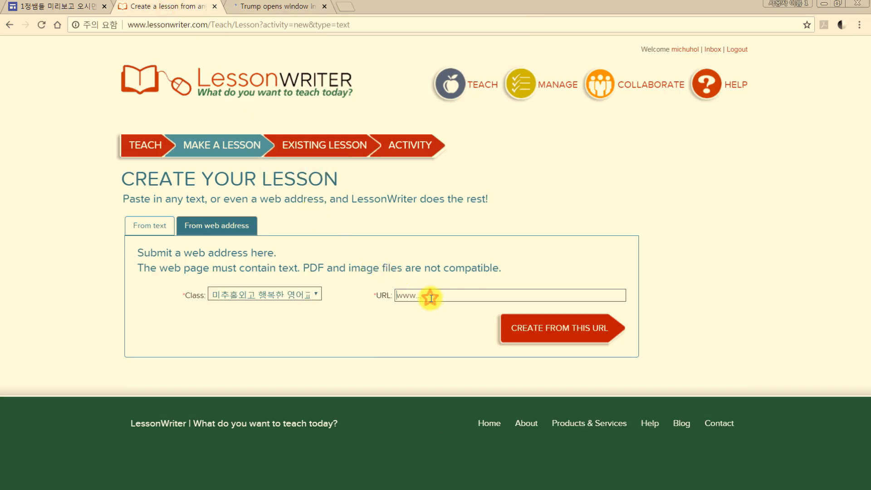
pyautogui.hotkey('ctrl', 'v')
pyautogui.click(544, 328)
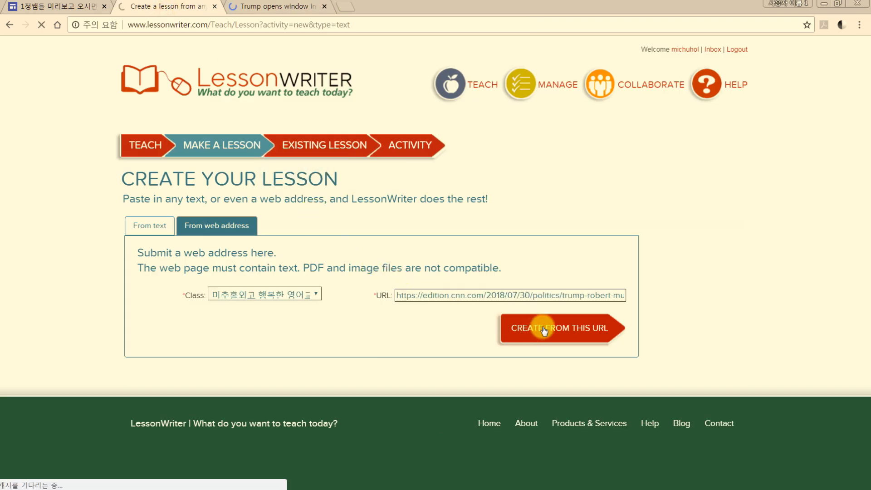
# Continue with the imported article text and default lesson details, choosing the Standard lesson option, and close the CNN article tab
pyautogui.hotkey('ctrl', 'Tab')
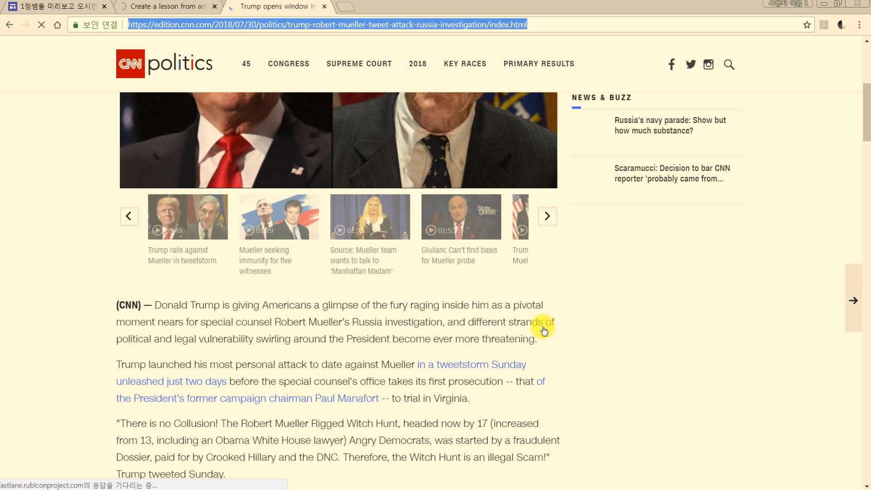
pyautogui.scroll(-5, 544, 331)
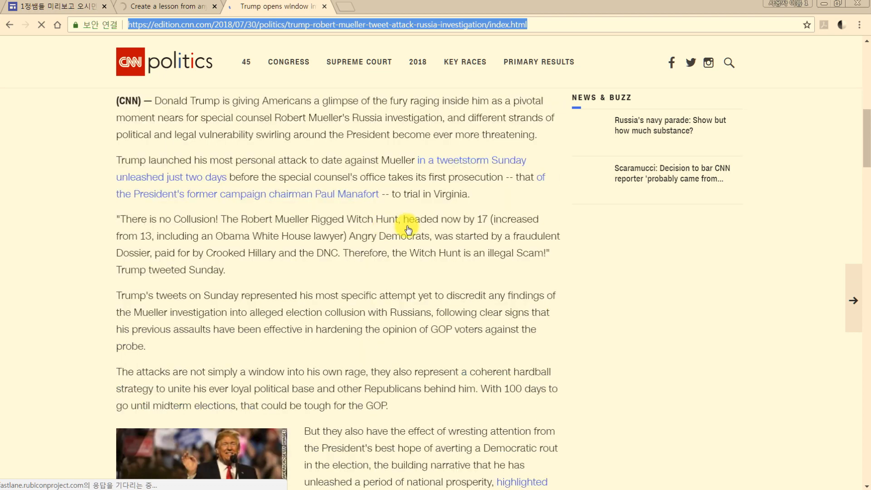
pyautogui.click(181, 6)
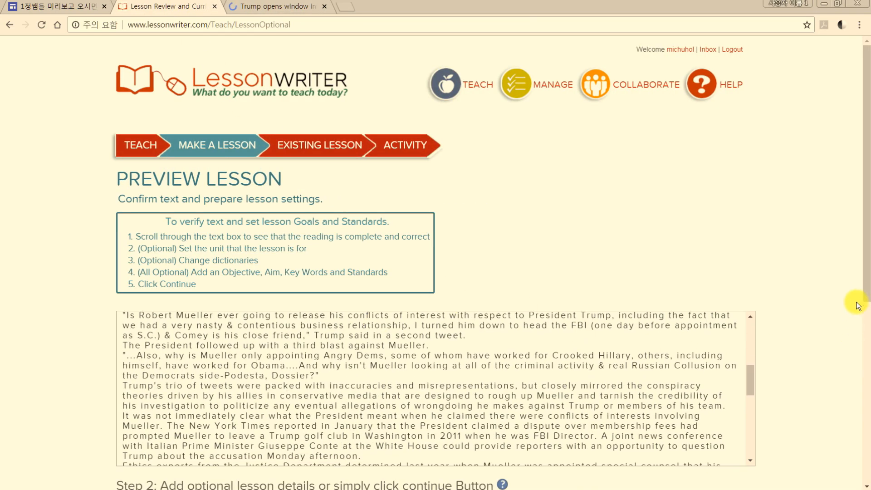
pyautogui.moveTo(867, 287); pyautogui.dragTo(867, 439)
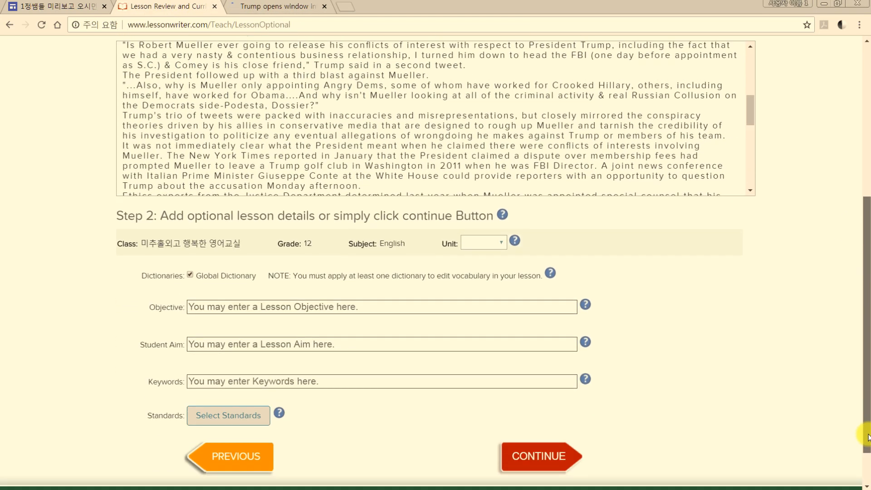
pyautogui.click(553, 455)
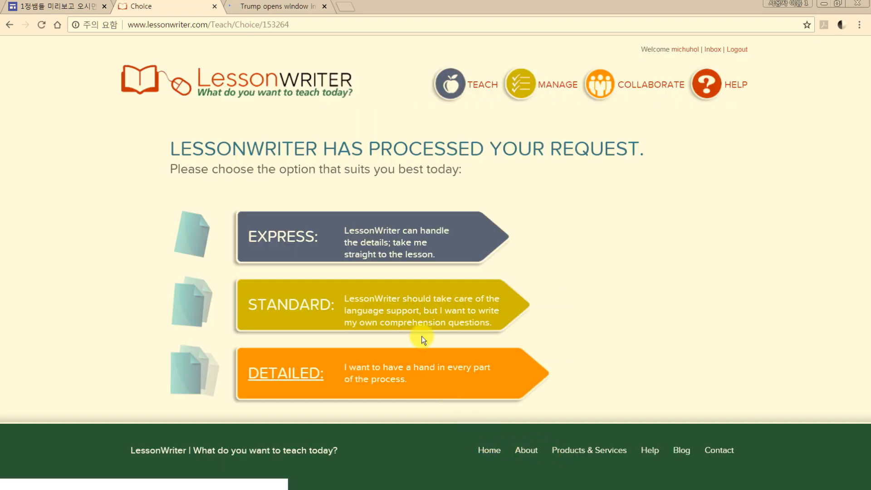
pyautogui.click(288, 313)
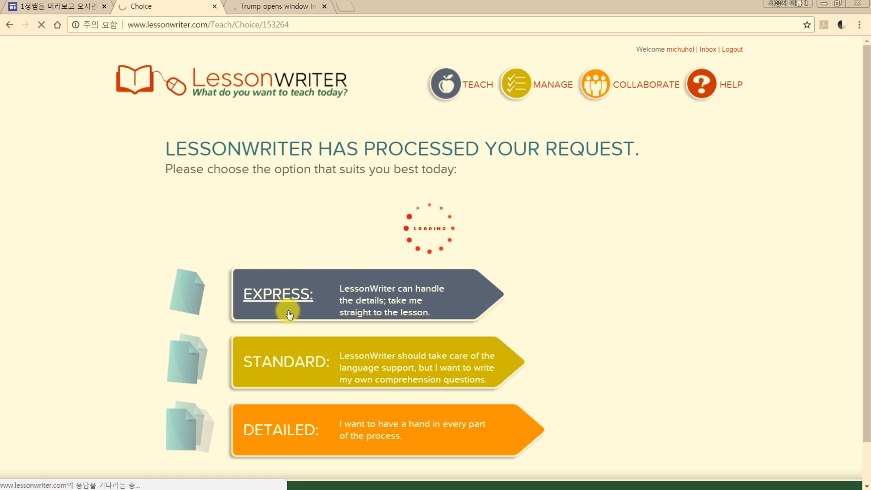
pyautogui.click(325, 6)
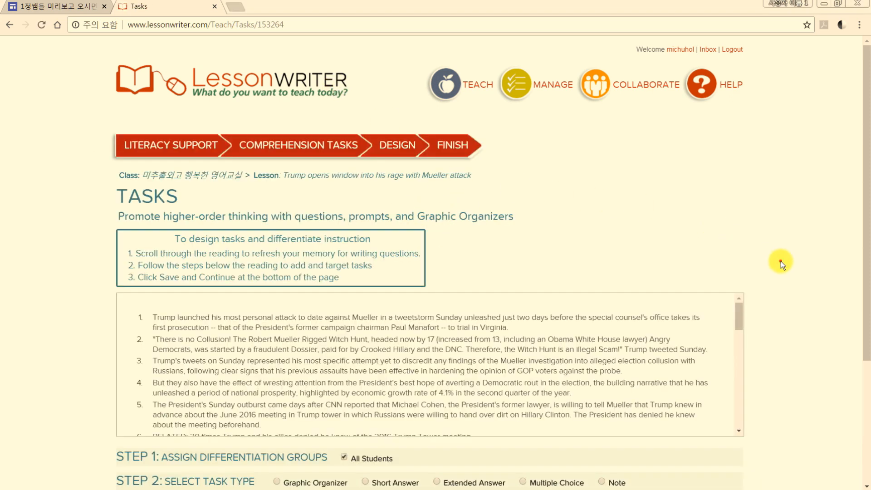
# Add a Questioning graphic organizer for All Students, placed before paragraph 1
pyautogui.scroll(-4, 782, 266)
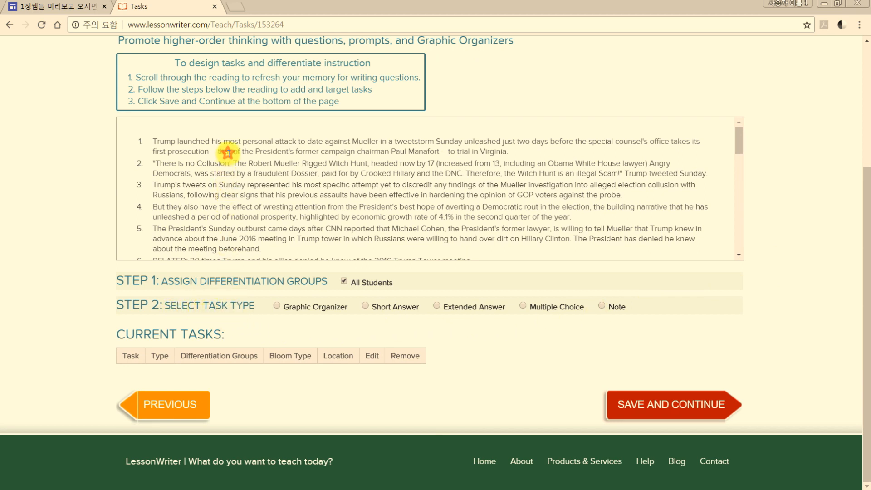
pyautogui.click(277, 305)
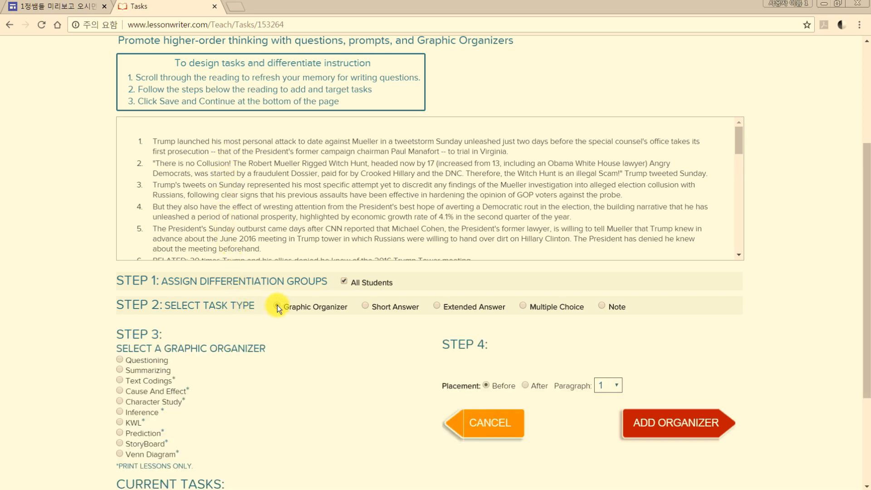
pyautogui.scroll(-3, 277, 305)
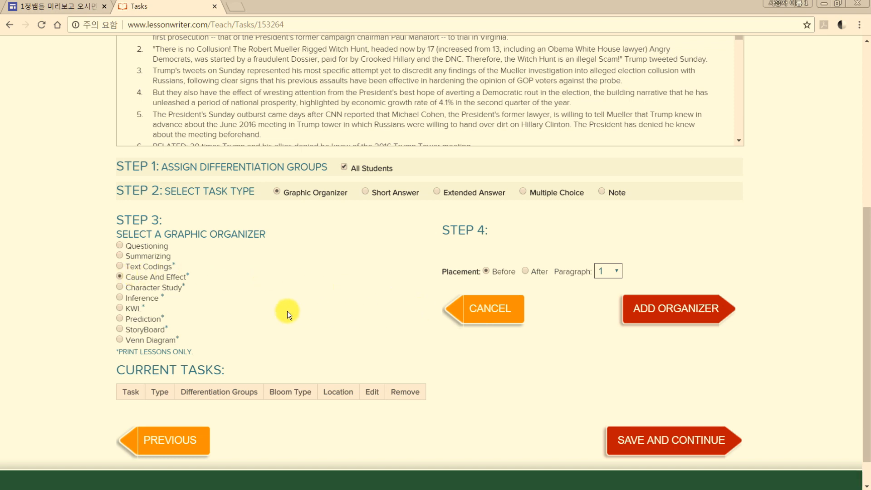
pyautogui.click(120, 246)
pyautogui.click(674, 313)
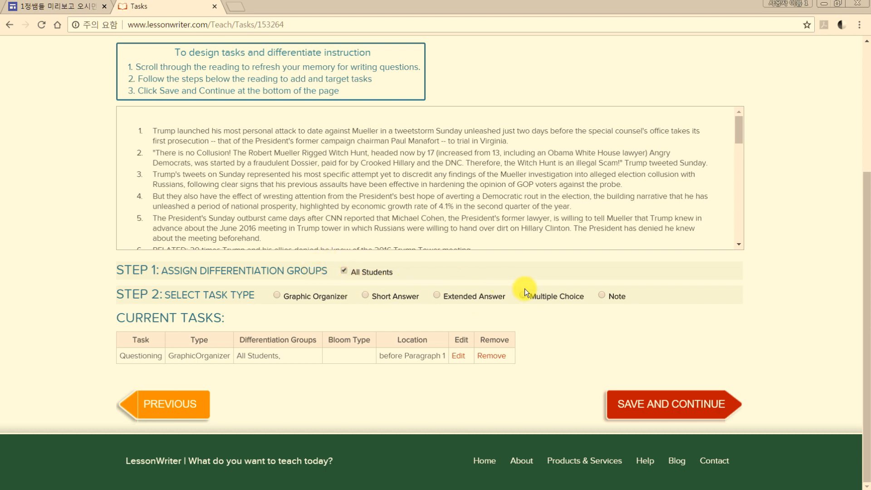
# Add the short-answer question "What Happened dlskflakdsf?" from the Blooms Knowledge prompts, placed after paragraph 19
pyautogui.click(366, 295)
pyautogui.scroll(-2, 366, 295)
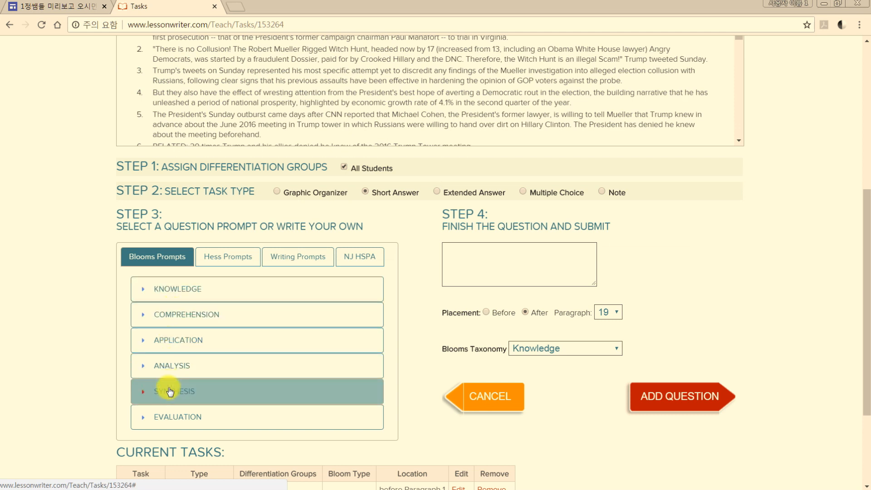
pyautogui.click(181, 288)
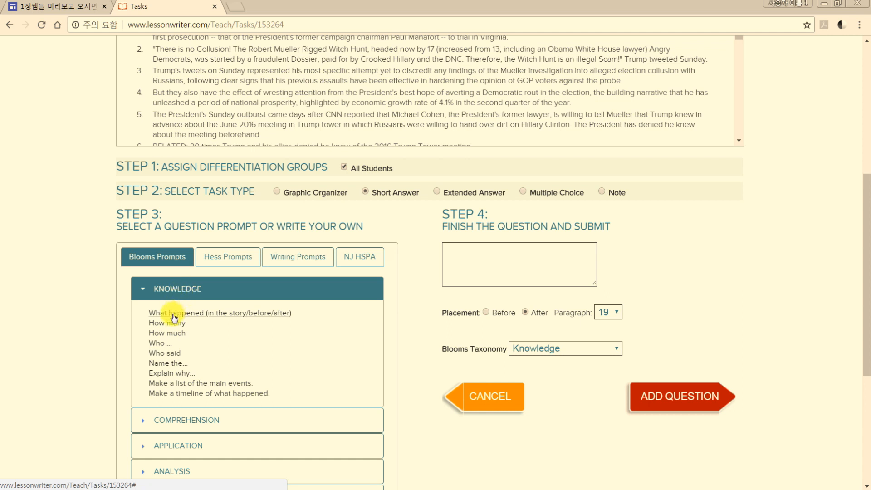
pyautogui.click(173, 314)
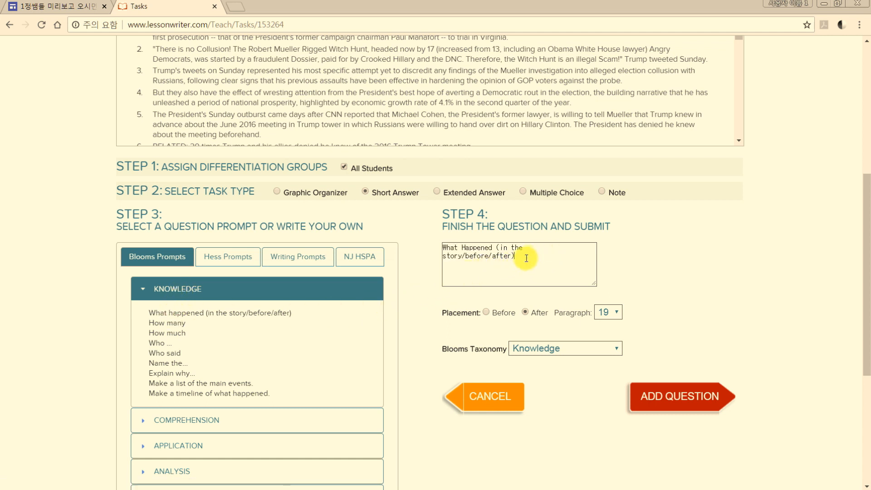
pyautogui.moveTo(497, 248); pyautogui.dragTo(567, 281)
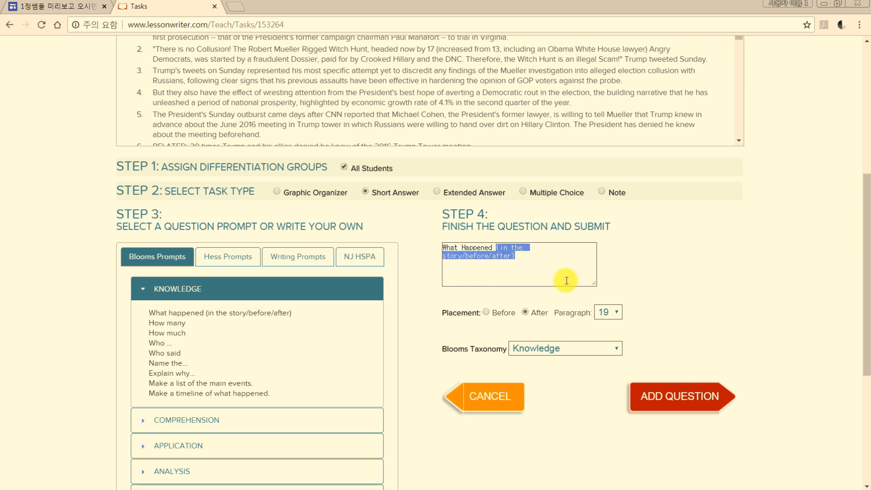
pyautogui.write('dlskflakdsf?')
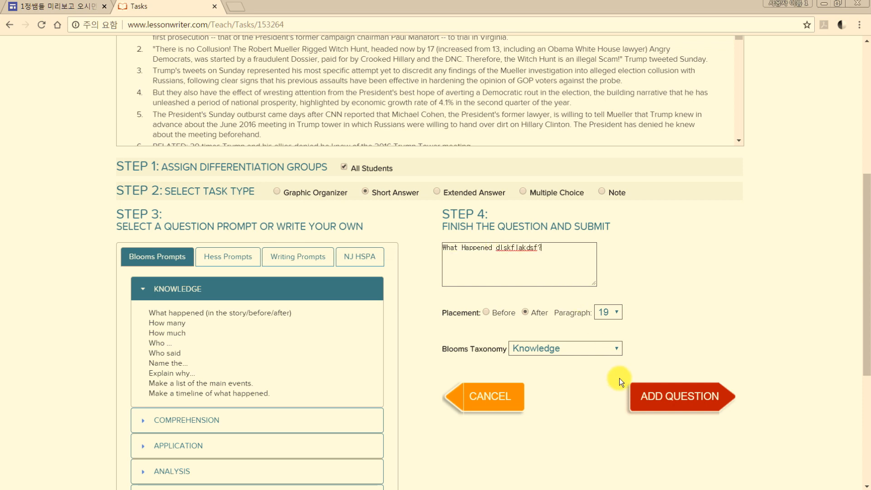
pyautogui.click(678, 398)
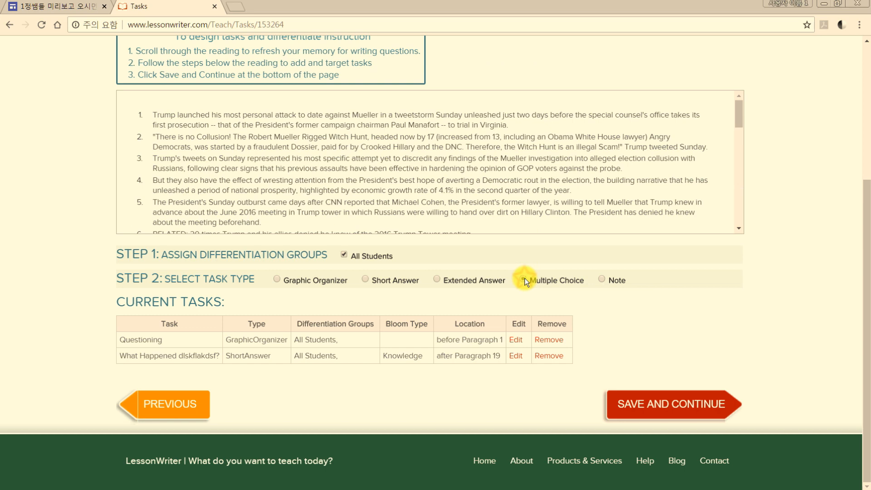
# Start a multiple-choice question from the Hess Remember (ELA / Social Studies) prompt "Make a list important facts and ideas from this passage."
pyautogui.click(523, 280)
pyautogui.click(224, 263)
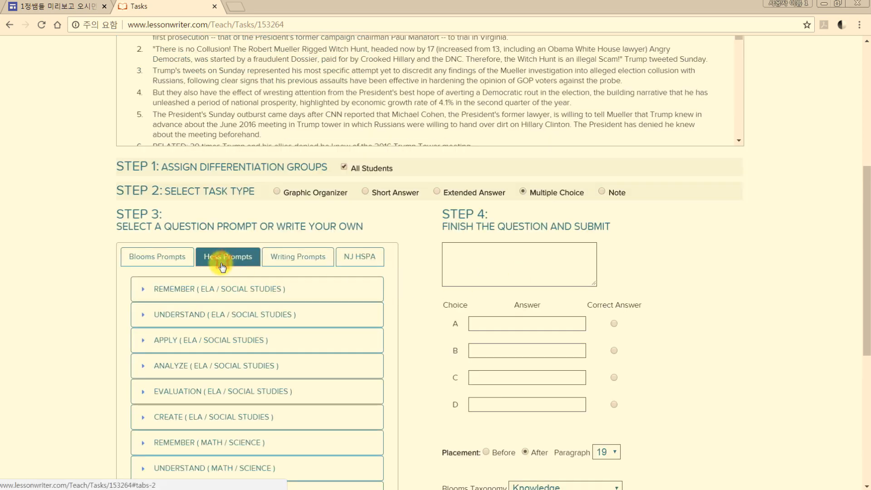
pyautogui.click(204, 289)
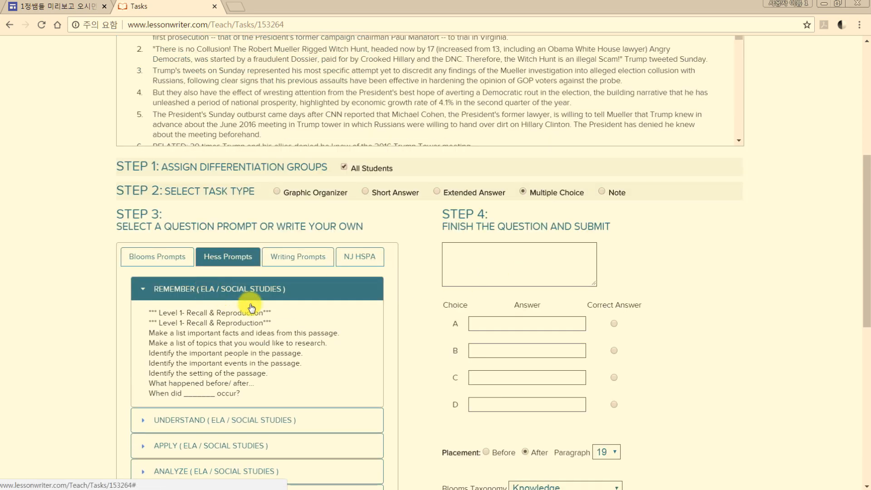
pyautogui.click(188, 333)
# Enter 3 for choices A and B and 33 for C and D, mark D correct, and add the question after paragraph 19
pyautogui.click(509, 323)
pyautogui.write('3')
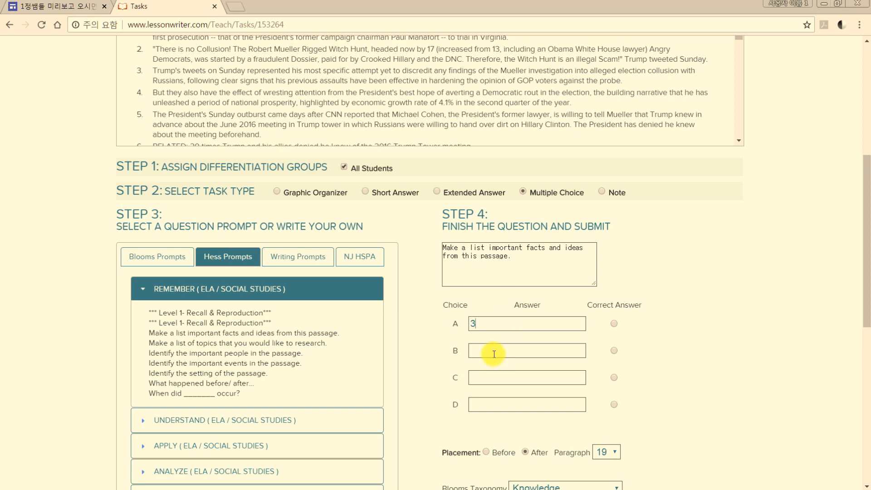
pyautogui.click(492, 353)
pyautogui.write('3')
pyautogui.click(484, 379)
pyautogui.write('33')
pyautogui.click(480, 400)
pyautogui.write('33')
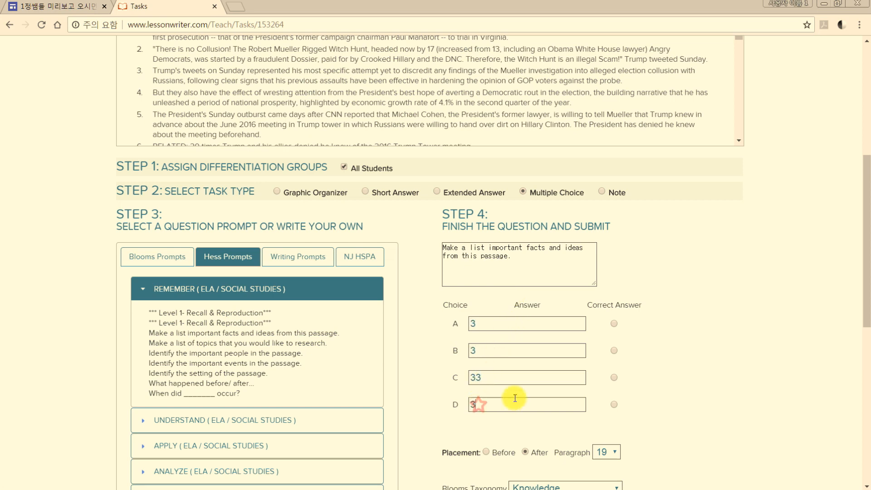
pyautogui.click(613, 404)
pyautogui.scroll(-5, 614, 405)
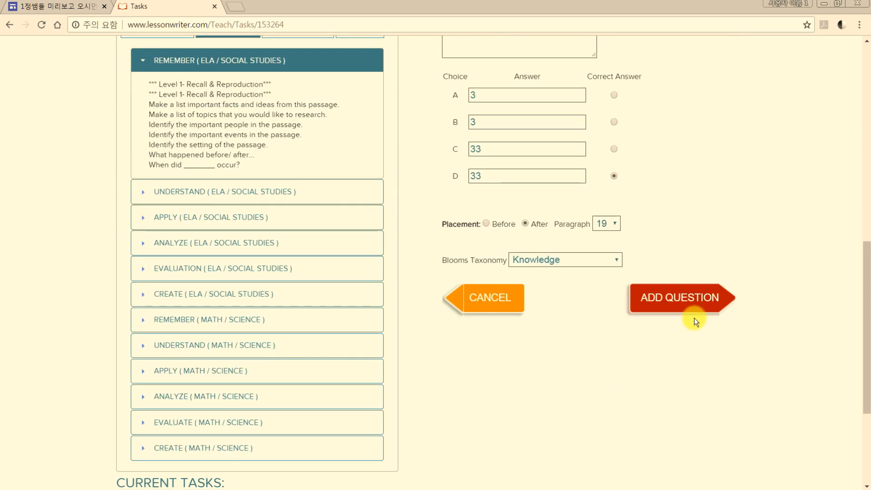
pyautogui.click(686, 308)
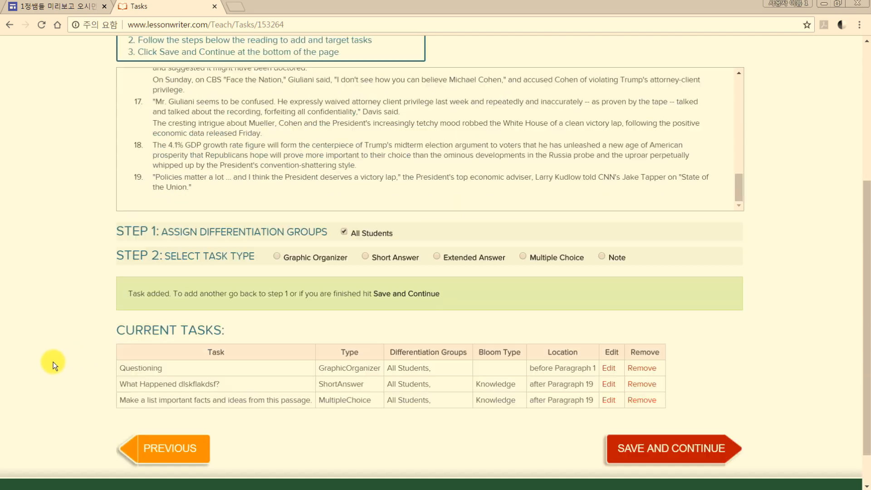
# Save the lesson's tasks and finish the lesson with the Basic section icons and font size 12
pyautogui.scroll(-1, 53, 362)
pyautogui.click(652, 408)
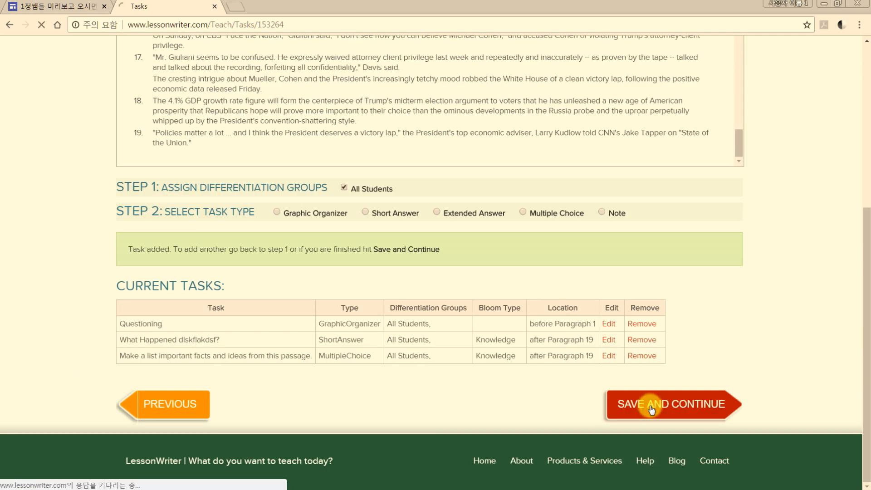
pyautogui.scroll(-3, 635, 342)
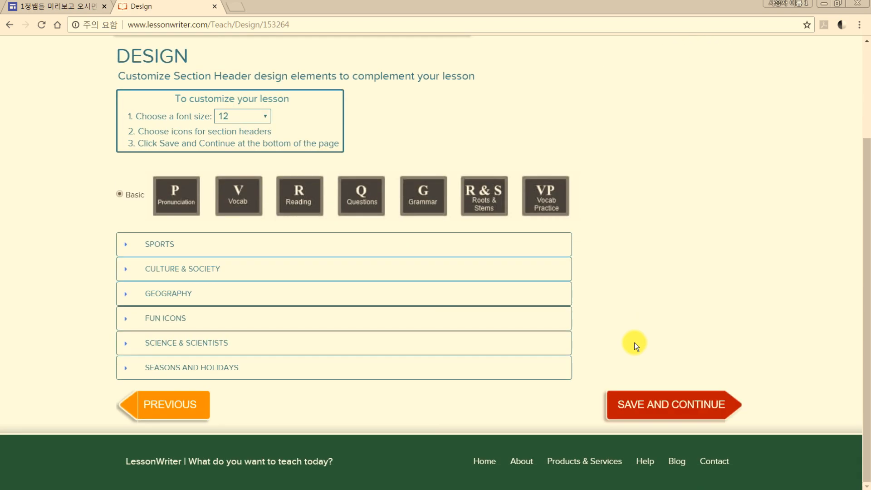
pyautogui.click(638, 405)
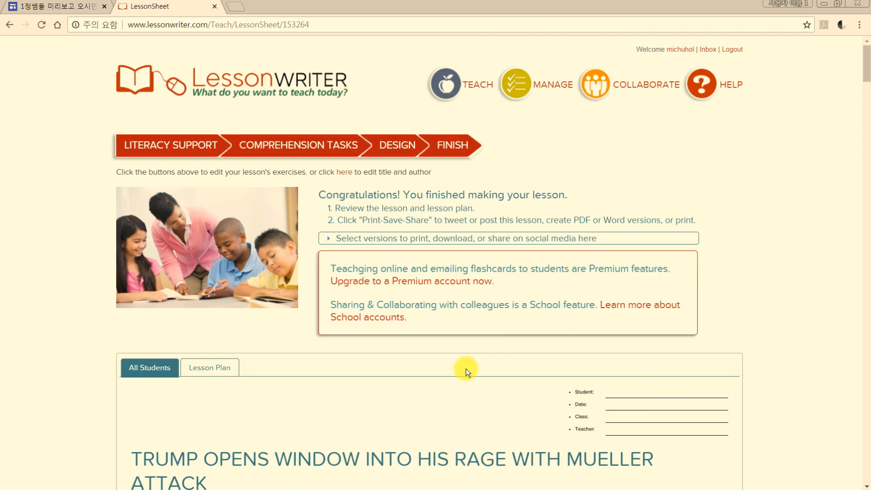
# Review the finished lesson sheet's pronunciation, vocabulary, reading, question, grammar, word-root and vocabulary practice sections
pyautogui.scroll(-5, 467, 368)
pyautogui.scroll(-3, 432, 351)
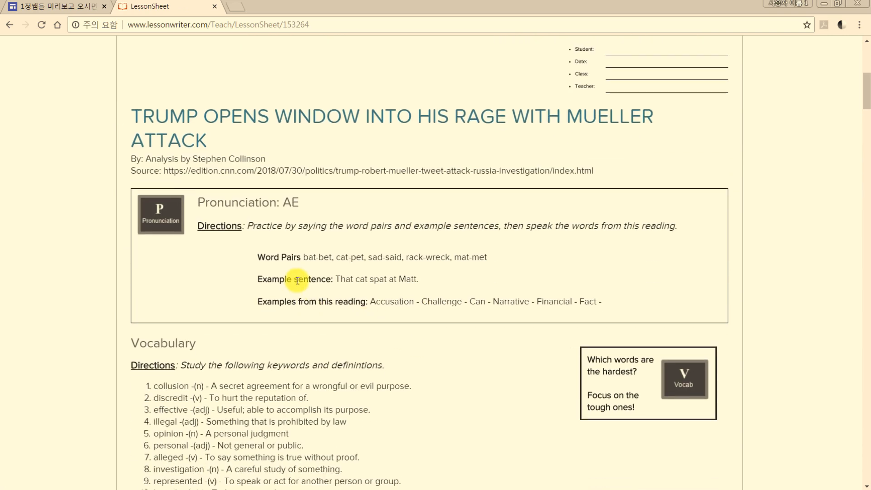
pyautogui.scroll(-4, 295, 276)
pyautogui.scroll(-7, 286, 251)
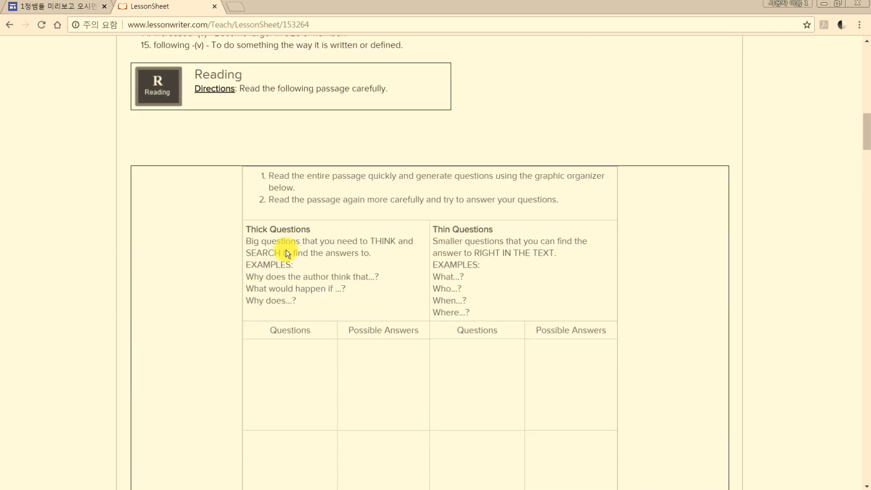
pyautogui.scroll(-9, 338, 253)
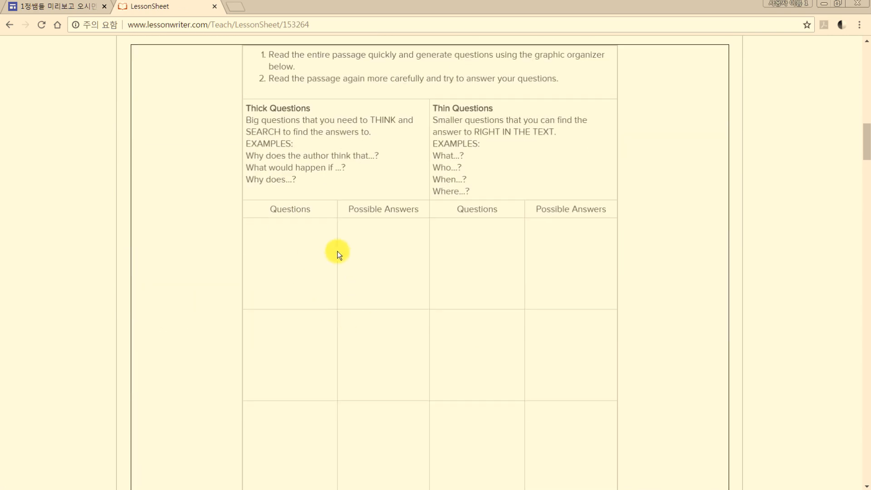
pyautogui.scroll(-20, 352, 281)
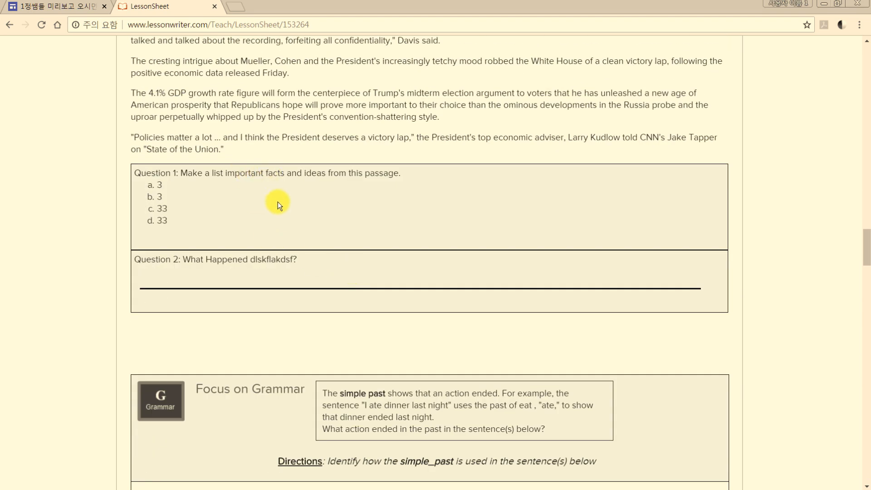
pyautogui.scroll(-5, 278, 201)
pyautogui.scroll(-12, 411, 227)
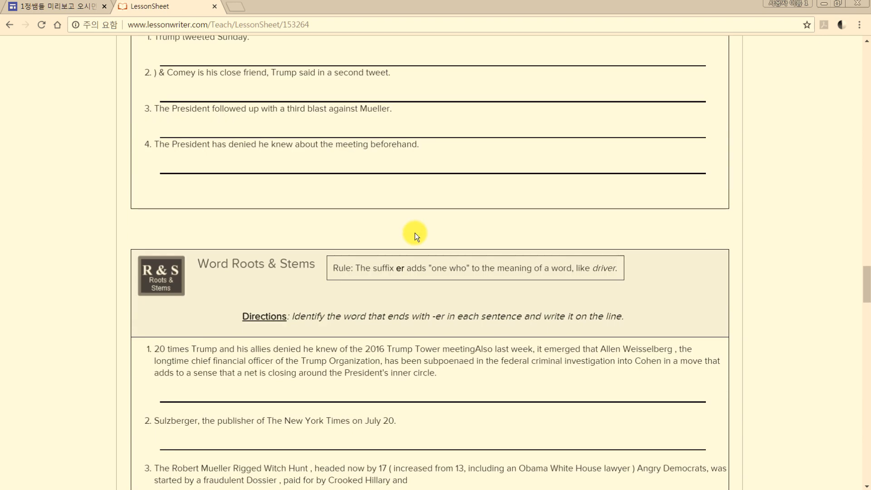
pyautogui.scroll(-5, 423, 239)
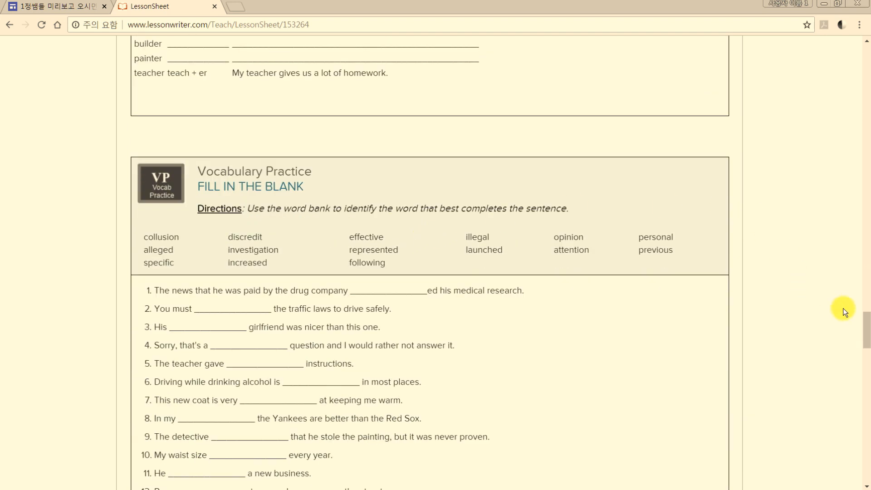
pyautogui.moveTo(867, 328); pyautogui.dragTo(868, 56)
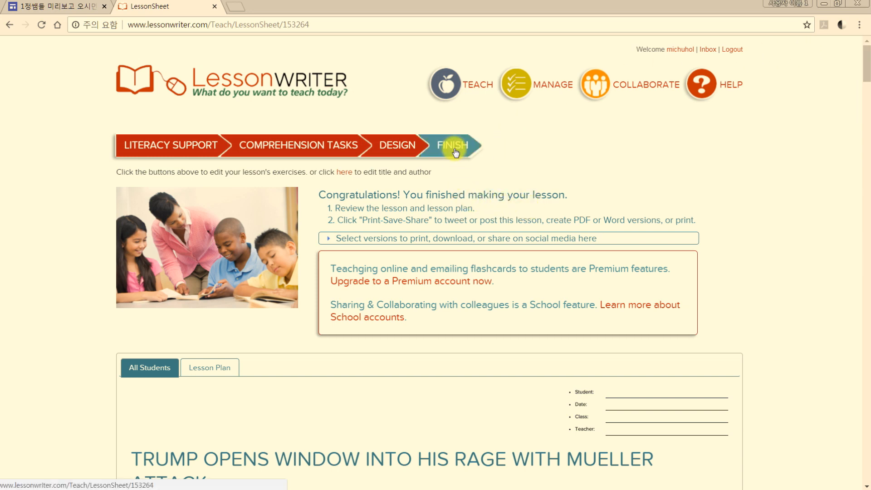
# Export the Lesson and Lesson Plan versions as a PDF and open the downloaded file to look through its pages
pyautogui.click(414, 237)
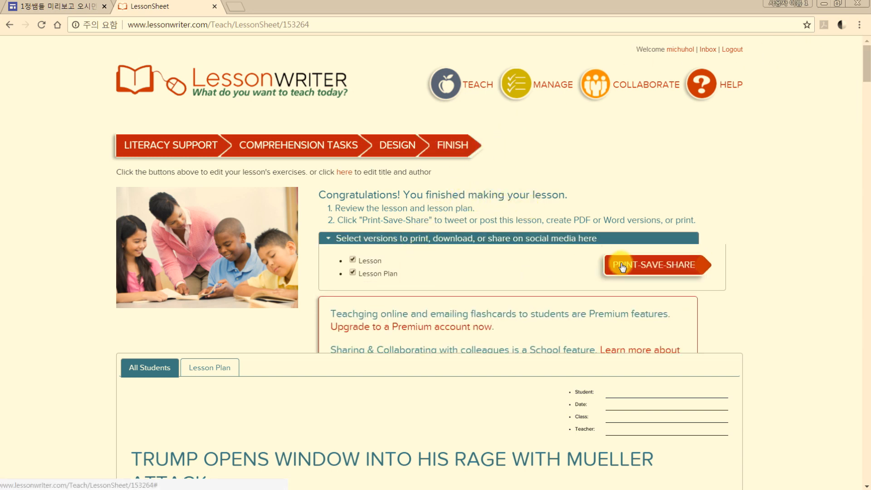
pyautogui.click(644, 265)
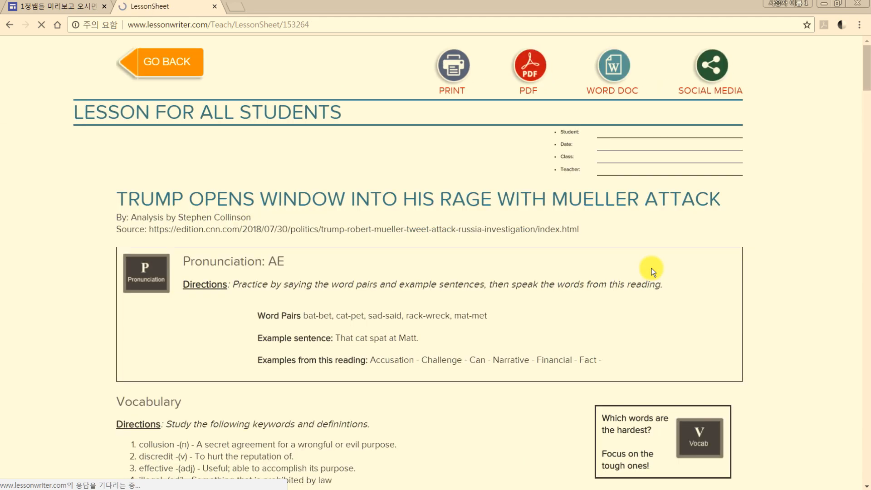
pyautogui.click(535, 85)
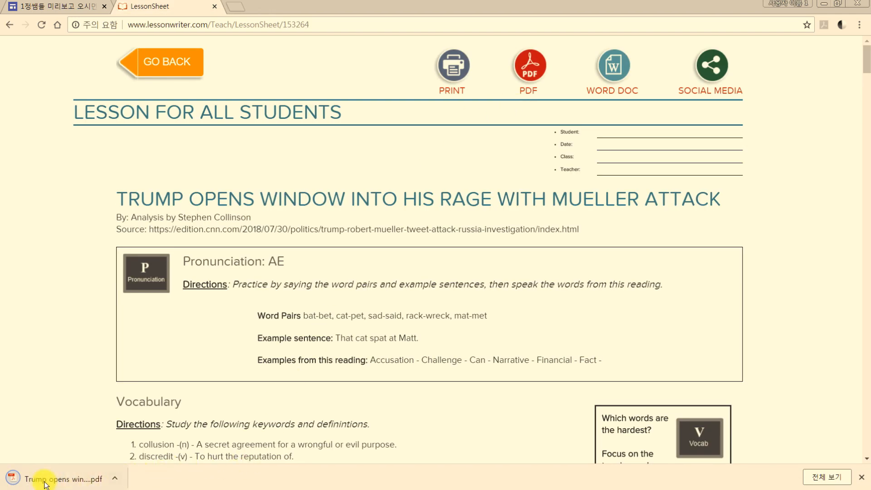
pyautogui.click(45, 483)
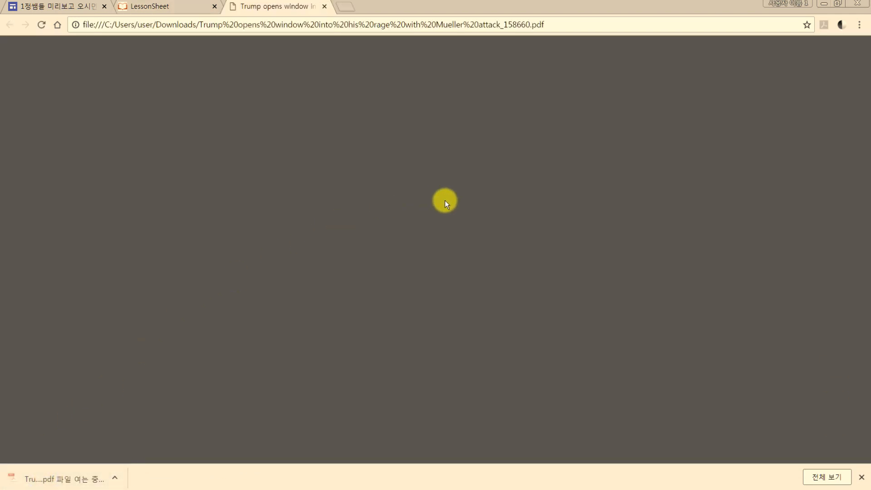
pyautogui.scroll(-20, 448, 209)
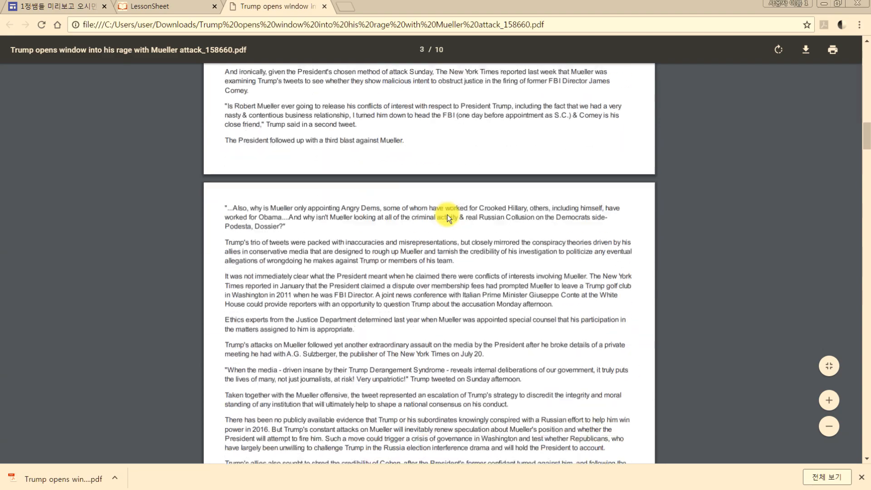
pyautogui.scroll(-20, 448, 218)
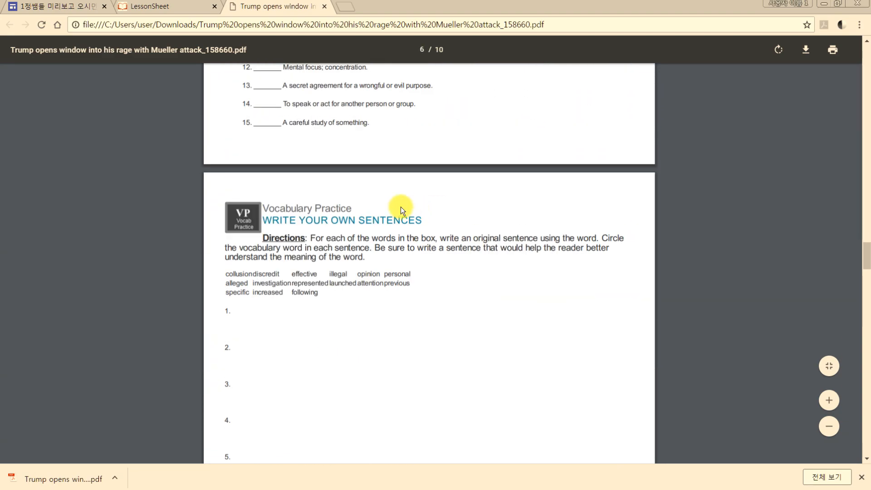